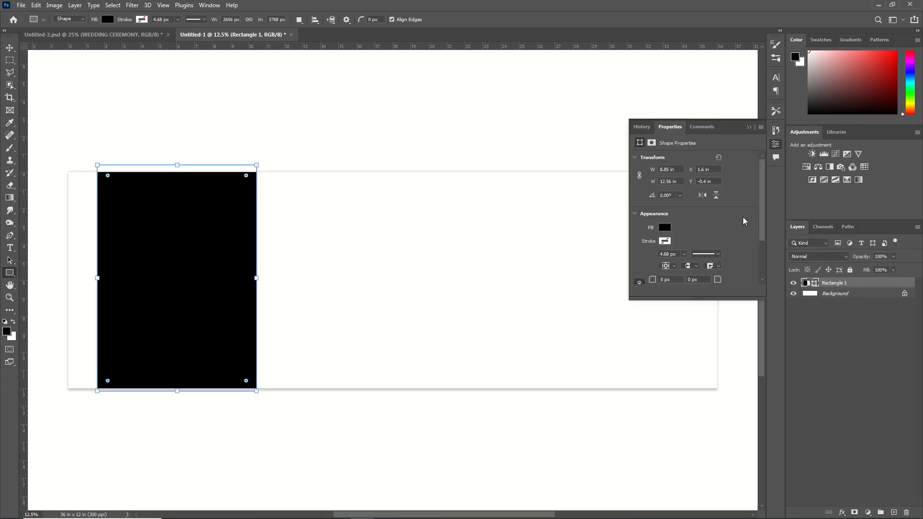
- Open 14594122433.jpeg from the New folder in Downloads and cut the entire image
{"action": "left_click", "coordinate": [748, 127]}
{"action": "left_click", "coordinate": [9, 48]}
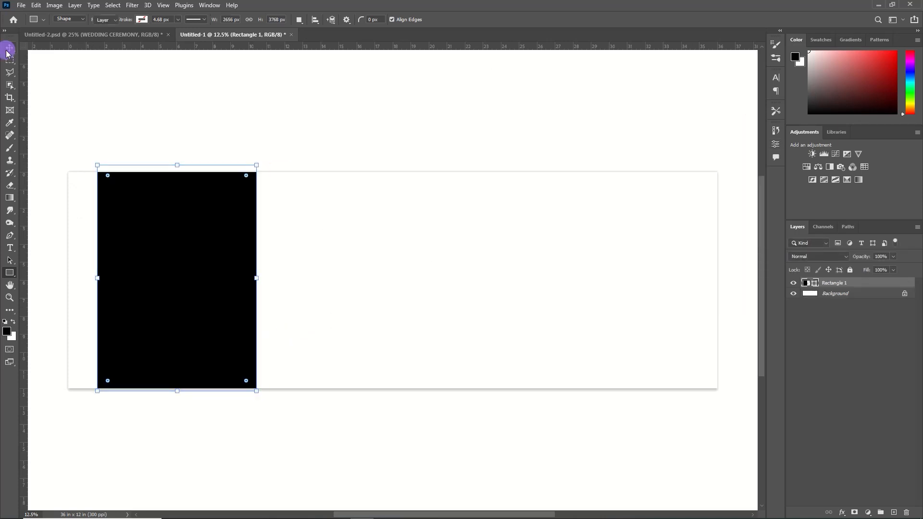
{"action": "left_click", "coordinate": [22, 5]}
{"action": "left_click", "coordinate": [31, 24]}
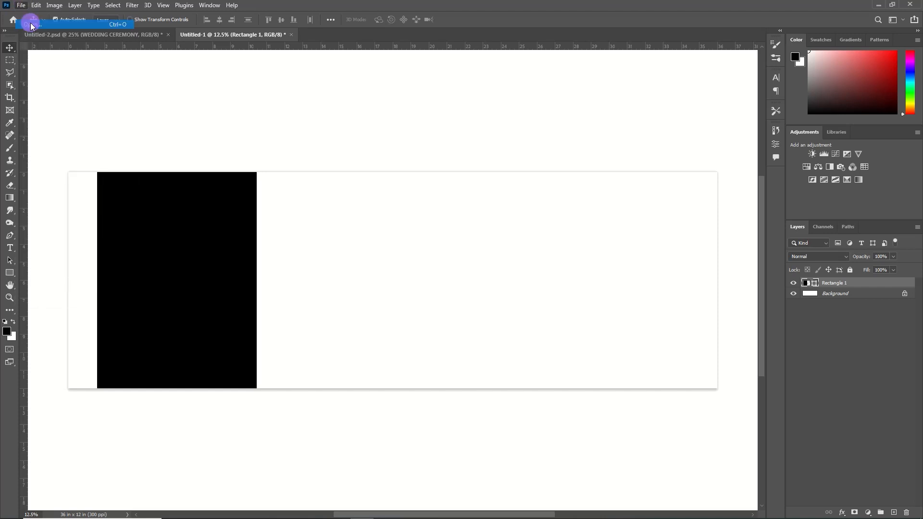
{"action": "double_click", "coordinate": [368, 110]}
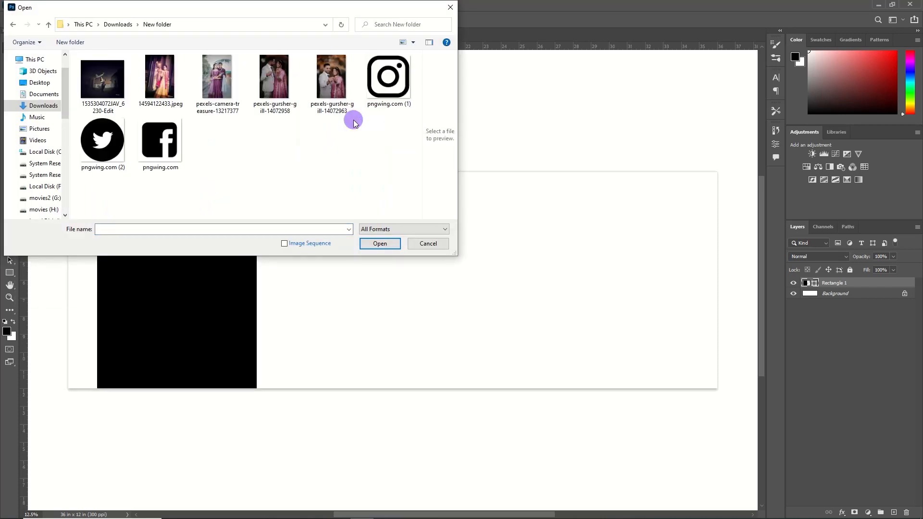
{"action": "left_click", "coordinate": [173, 78]}
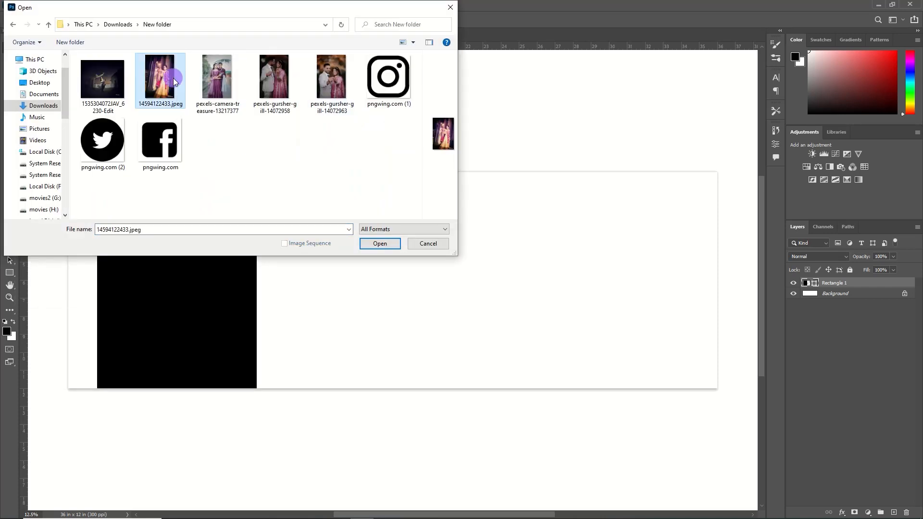
{"action": "left_click", "coordinate": [387, 245]}
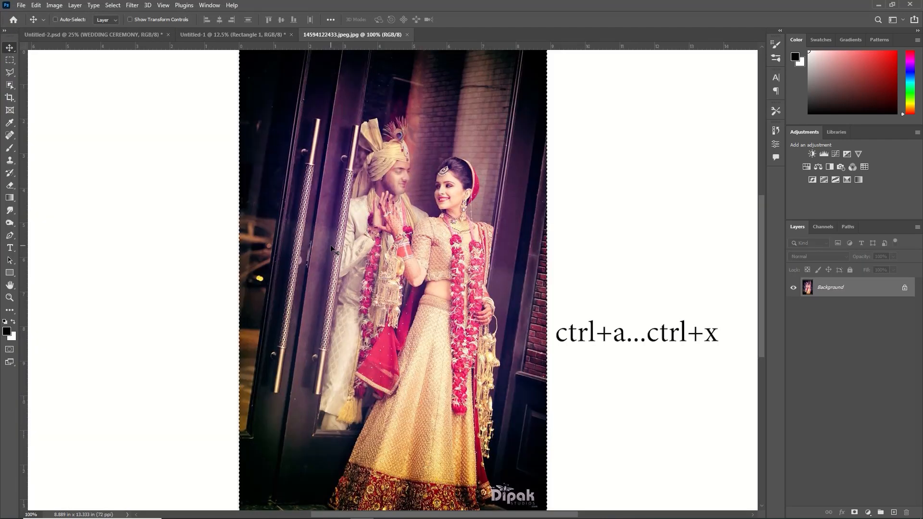
{"action": "key", "text": "ctrl+x"}
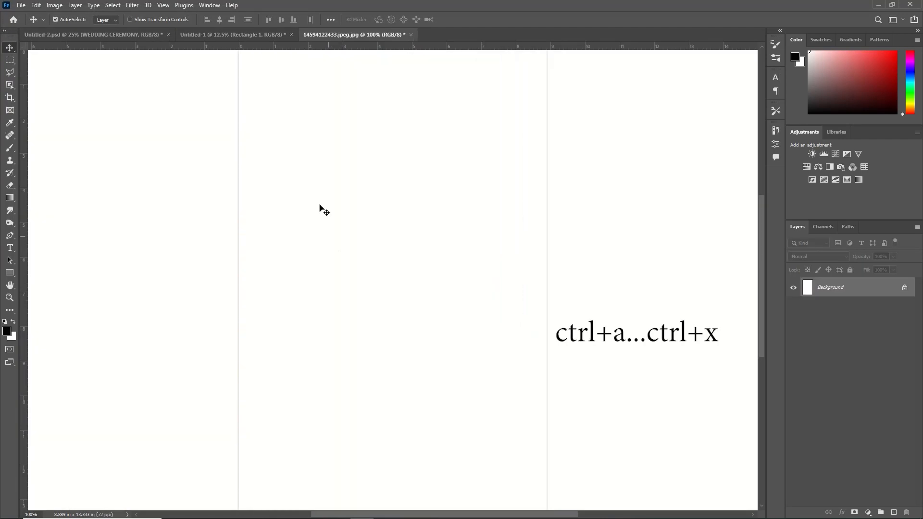
- Close the emptied photo document without saving and paste the cut image into Untitled-1
{"action": "left_click", "coordinate": [410, 36]}
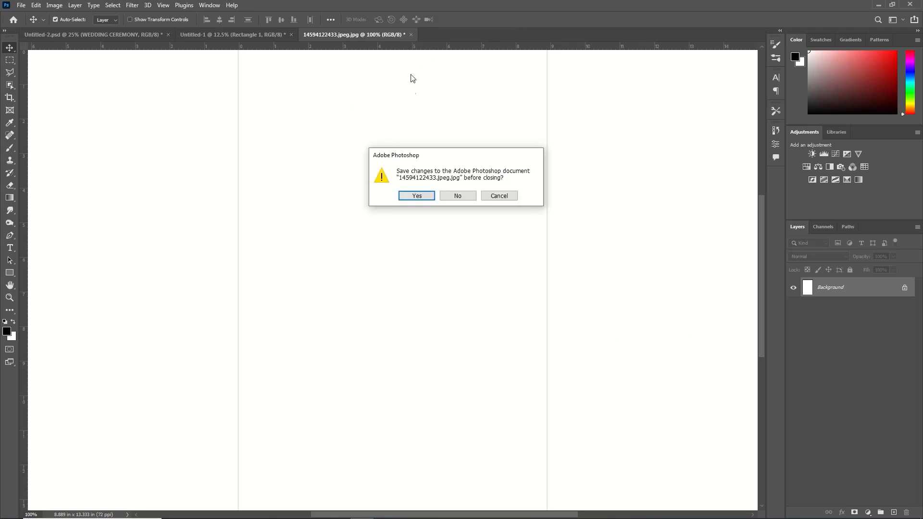
{"action": "left_click", "coordinate": [452, 196]}
{"action": "key", "text": "ctrl+v"}
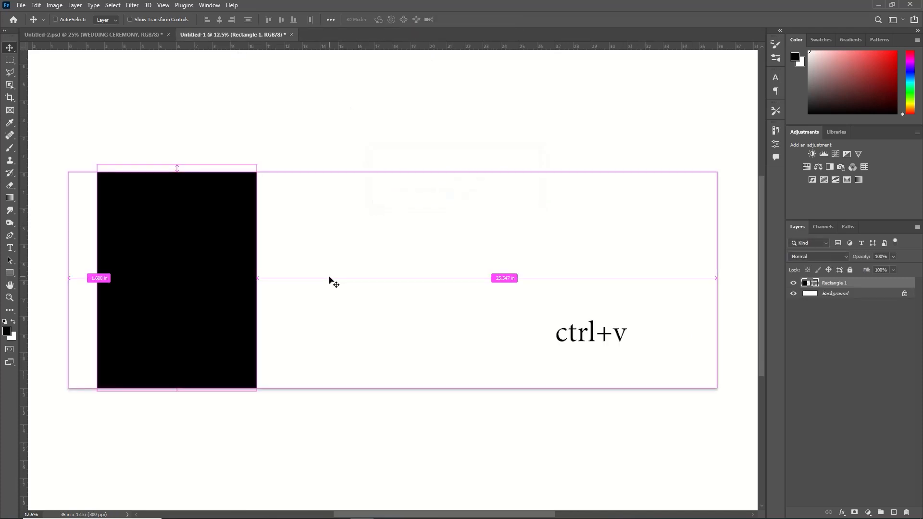
- Scale the pasted photo to about 8.87 × 13.31 in over the black rectangle and clip it to that rectangle
{"action": "key", "text": "ctrl+t"}
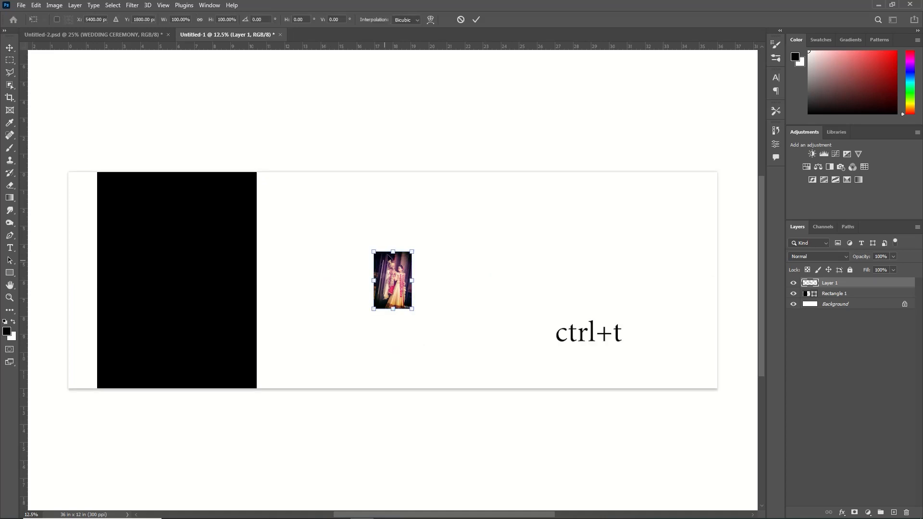
{"action": "left_click_drag", "start_coordinate": [405, 277], "coordinate": [129, 198]}
{"action": "left_click_drag", "start_coordinate": [135, 230], "coordinate": [269, 407]}
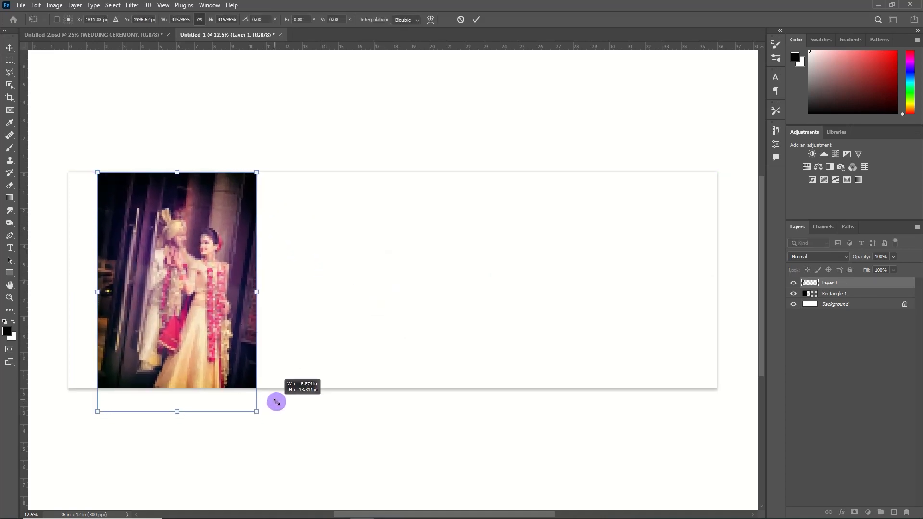
{"action": "left_click", "coordinate": [476, 19]}
- Draw a narrow black rectangle about 184 × 2296 px at the canvas's left edge and set its opacity to 64%
{"action": "left_click_drag", "start_coordinate": [65, 172], "coordinate": [74, 309]}
{"action": "left_click_drag", "start_coordinate": [861, 258], "coordinate": [859, 261]}
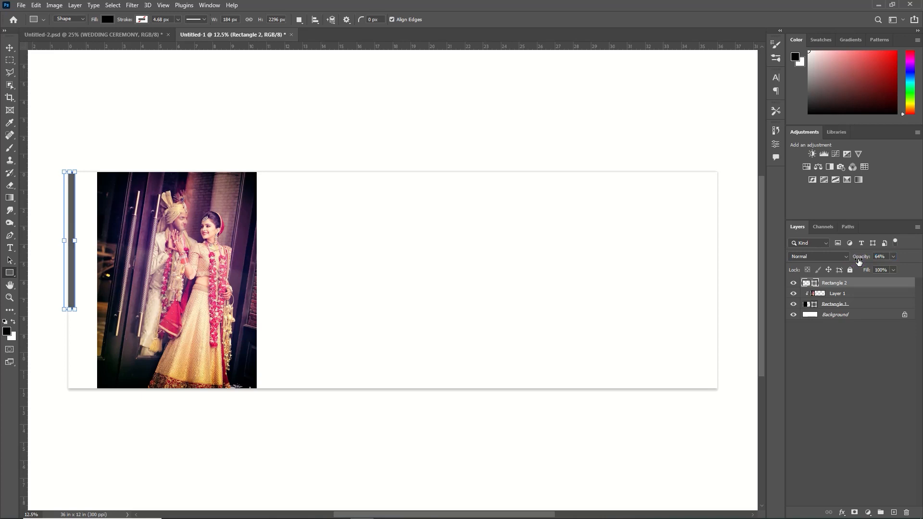
- Draw a rectangle about 120 × 816 px on the large photo's left edge and fill it with gold sampled from the bride's skirt
{"action": "left_click_drag", "start_coordinate": [91, 313], "coordinate": [97, 361]}
{"action": "left_click", "coordinate": [664, 226]}
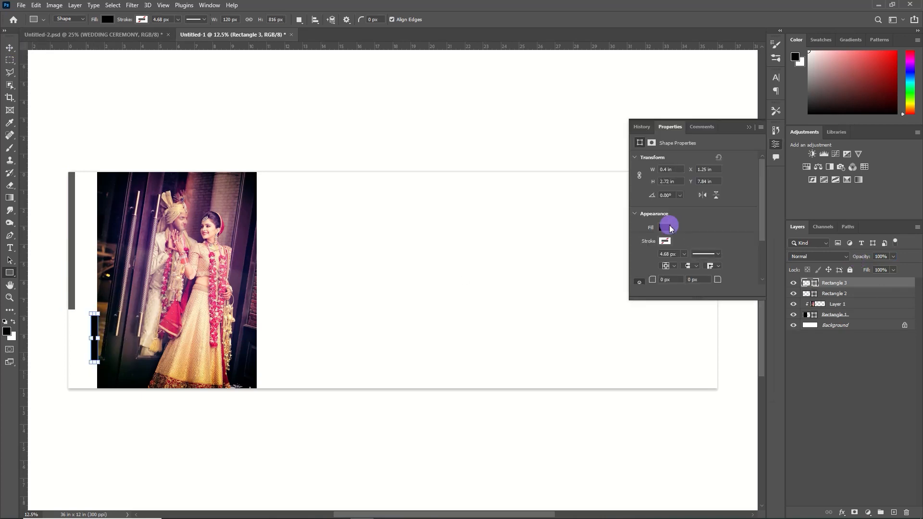
{"action": "left_click", "coordinate": [761, 247]}
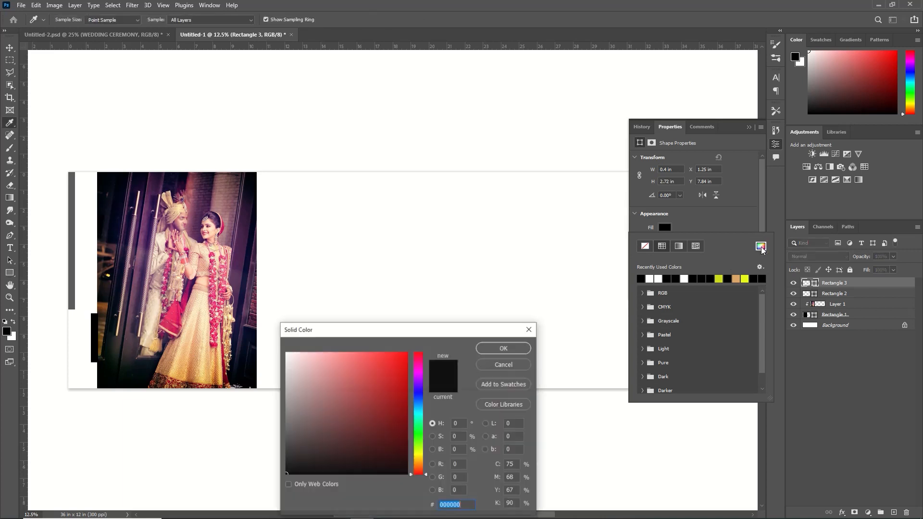
{"action": "left_click", "coordinate": [178, 368]}
{"action": "left_click", "coordinate": [503, 347]}
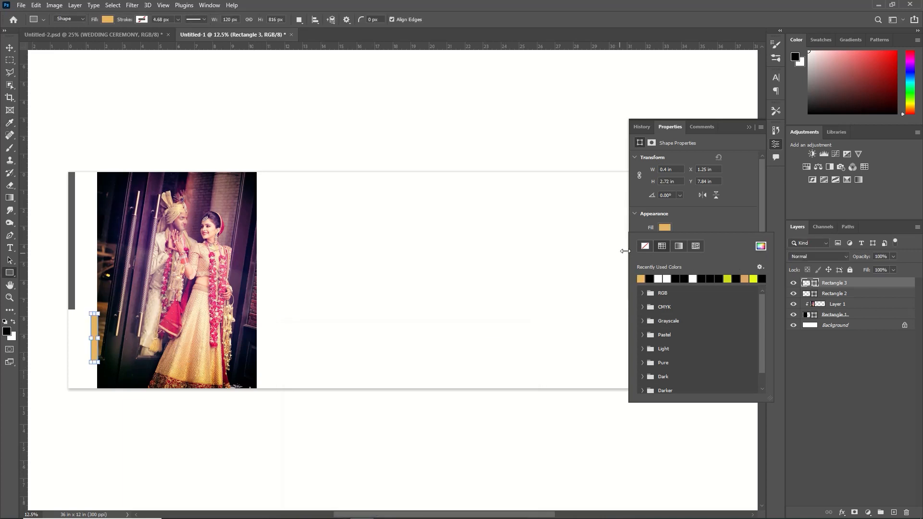
- Move the small gold rectangle's layer below the large photo's rectangle
{"action": "left_click", "coordinate": [744, 132]}
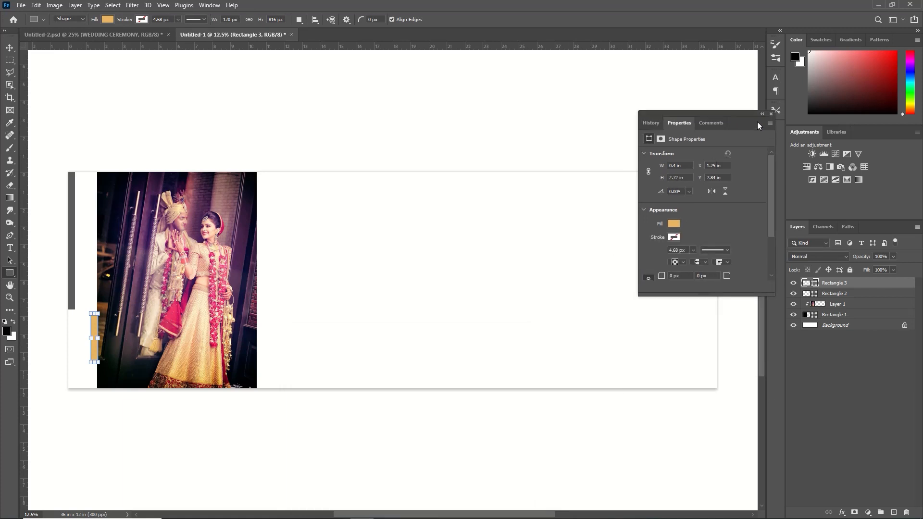
{"action": "left_click", "coordinate": [759, 119]}
{"action": "left_click_drag", "start_coordinate": [836, 287], "coordinate": [837, 321]}
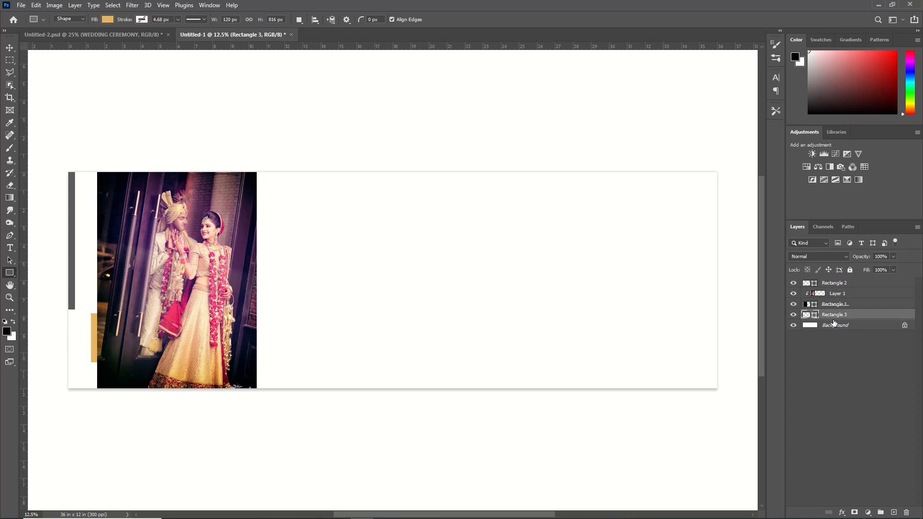
- Draw a gold rectangle about 1216 × 576 px against the upper right edge of the large photo
{"action": "left_click_drag", "start_coordinate": [253, 205], "coordinate": [326, 239]}
{"action": "left_click", "coordinate": [771, 116]}
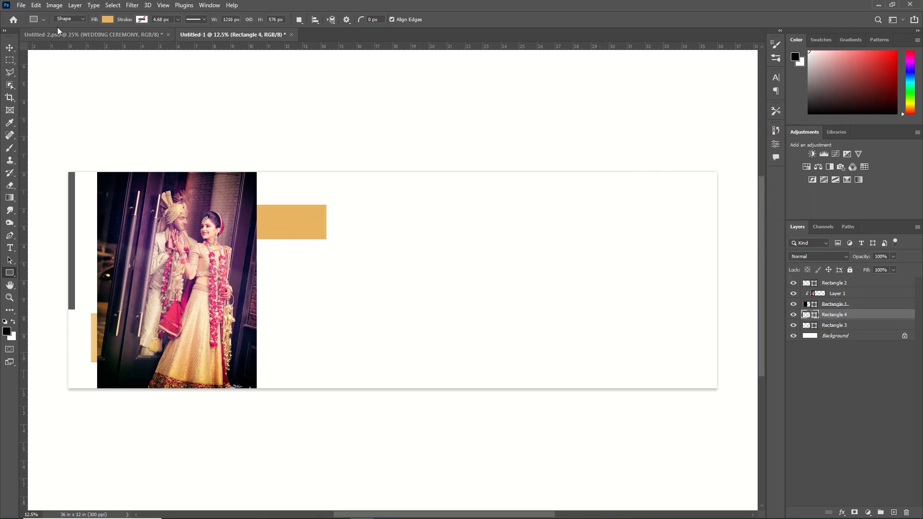
- Paste 14594122433.jpeg over the new gold rectangle at about 4.05 × 6 in and clip it to that rectangle
{"action": "key", "text": "ctrl+o"}
{"action": "double_click", "coordinate": [160, 87]}
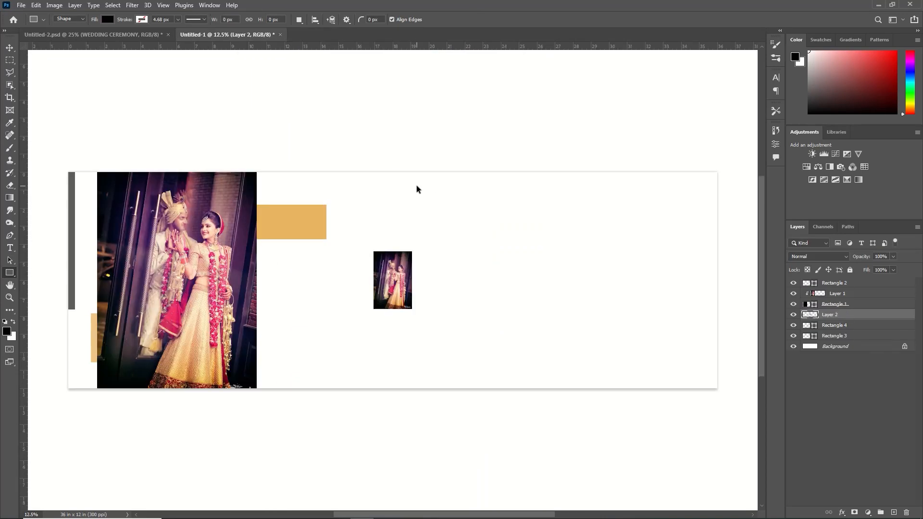
{"action": "left_click_drag", "start_coordinate": [391, 278], "coordinate": [279, 221]}
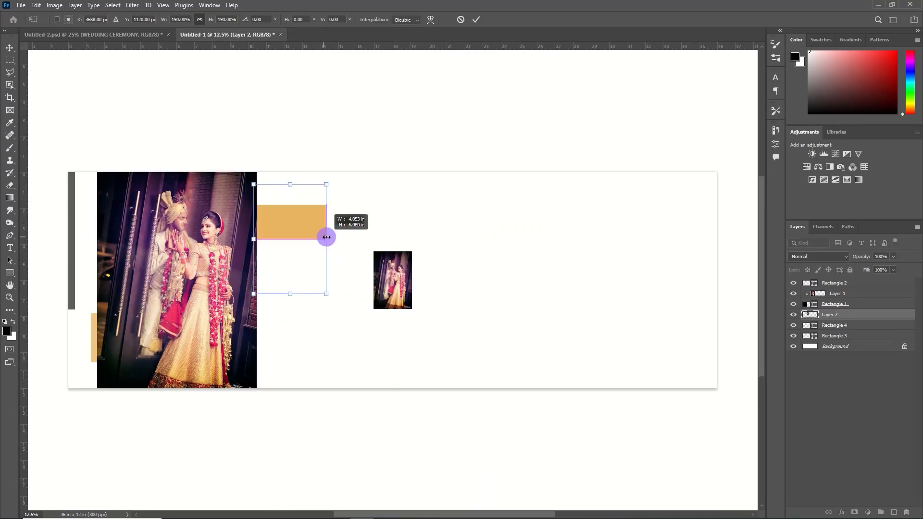
{"action": "left_click", "coordinate": [849, 320], "text": "alt"}
{"action": "right_click", "coordinate": [848, 315]}
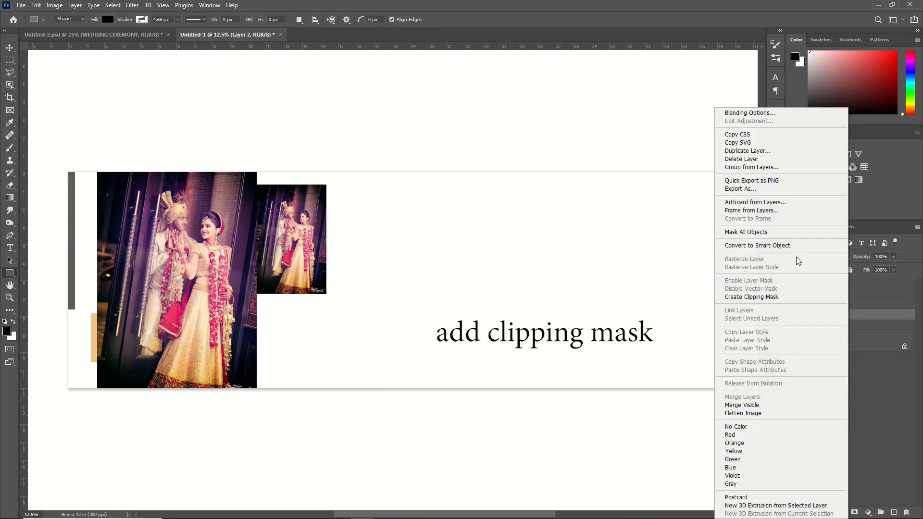
{"action": "left_click", "coordinate": [788, 295]}
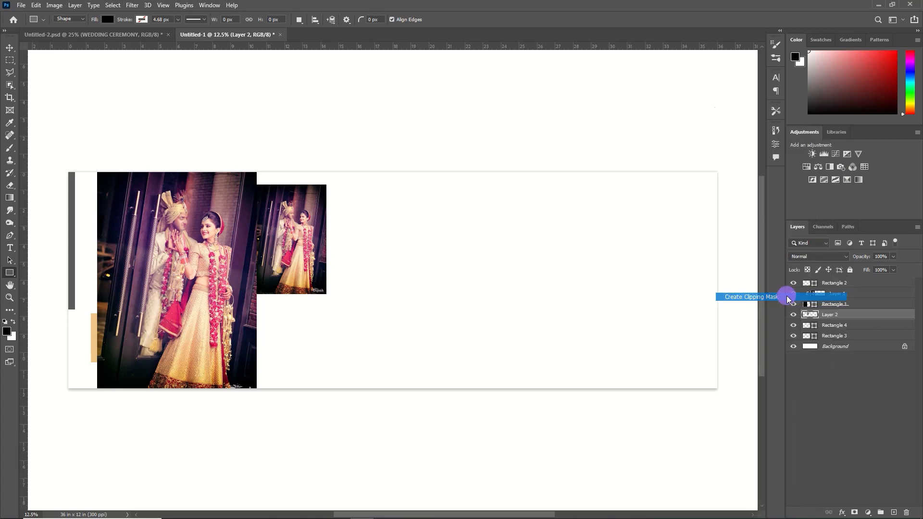
- Add a Black & White adjustment clipped to the small photo, lowering its reds and raising its blues
{"action": "left_click", "coordinate": [11, 48]}
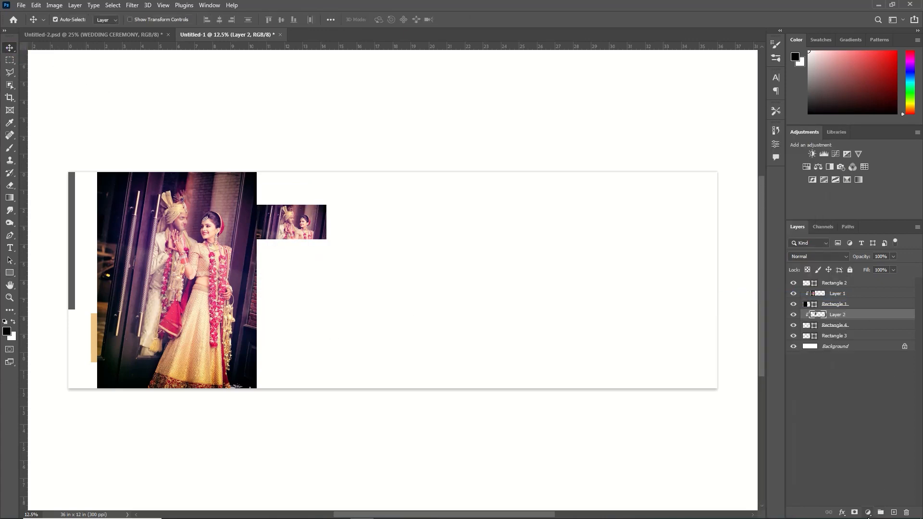
{"action": "left_click", "coordinate": [867, 512]}
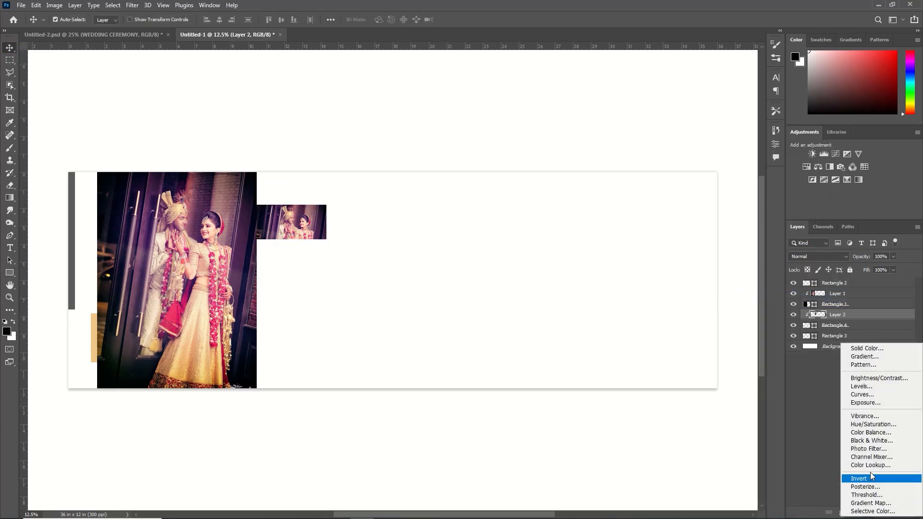
{"action": "left_click", "coordinate": [873, 445]}
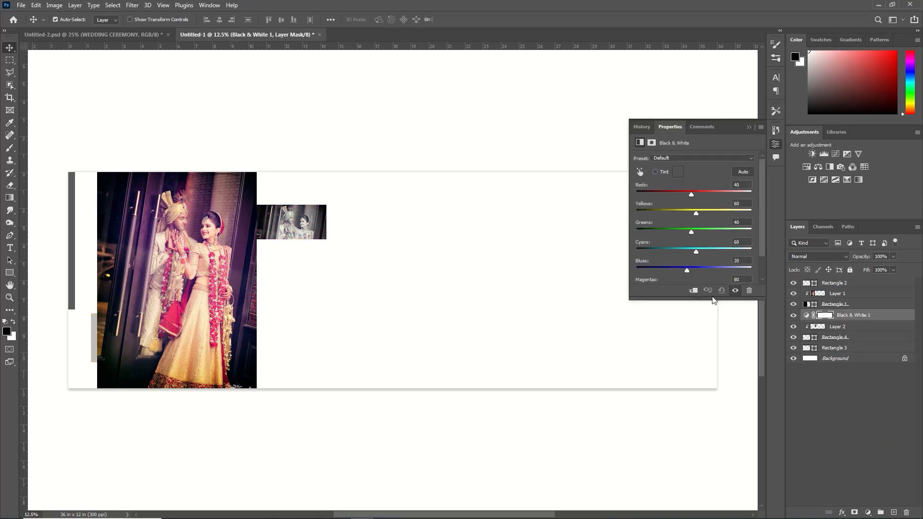
{"action": "left_click", "coordinate": [686, 291]}
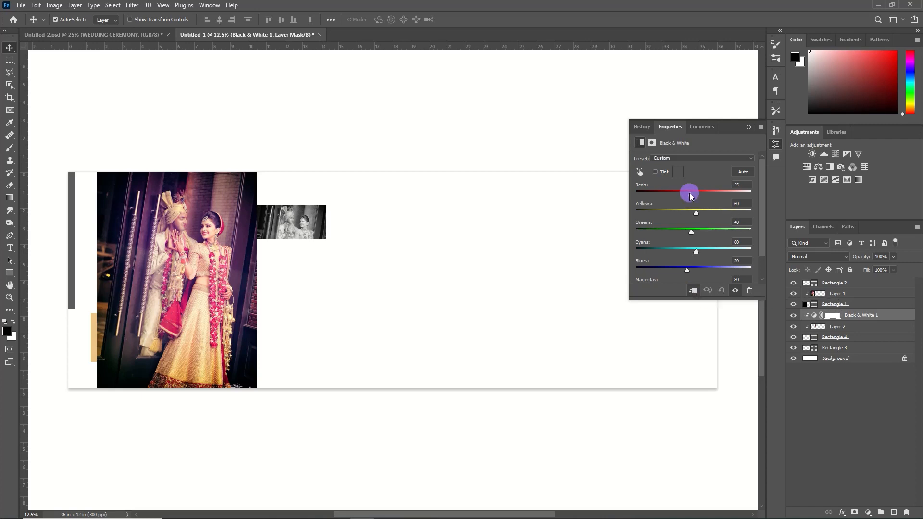
{"action": "left_click_drag", "start_coordinate": [690, 195], "coordinate": [682, 194]}
{"action": "left_click_drag", "start_coordinate": [687, 267], "coordinate": [706, 268]}
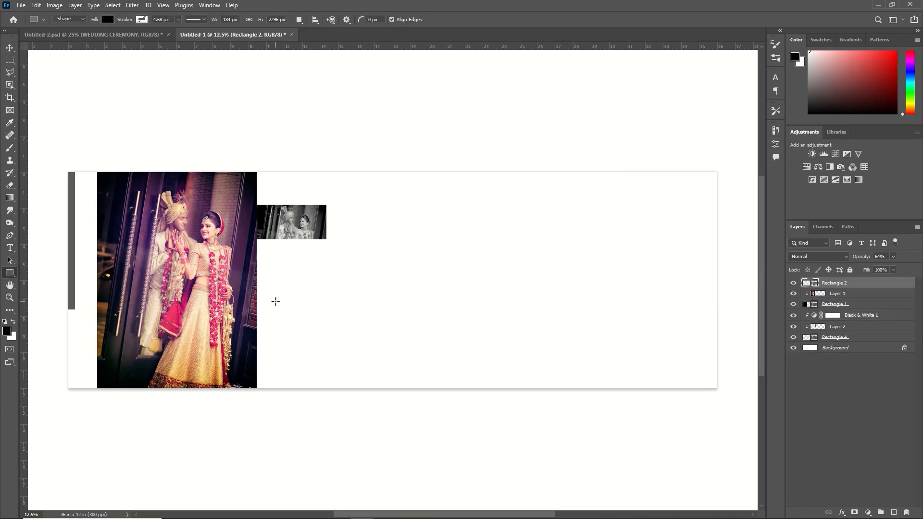
{"action": "left_click_drag", "start_coordinate": [272, 294], "coordinate": [393, 362]}
{"action": "left_click", "coordinate": [21, 5]}
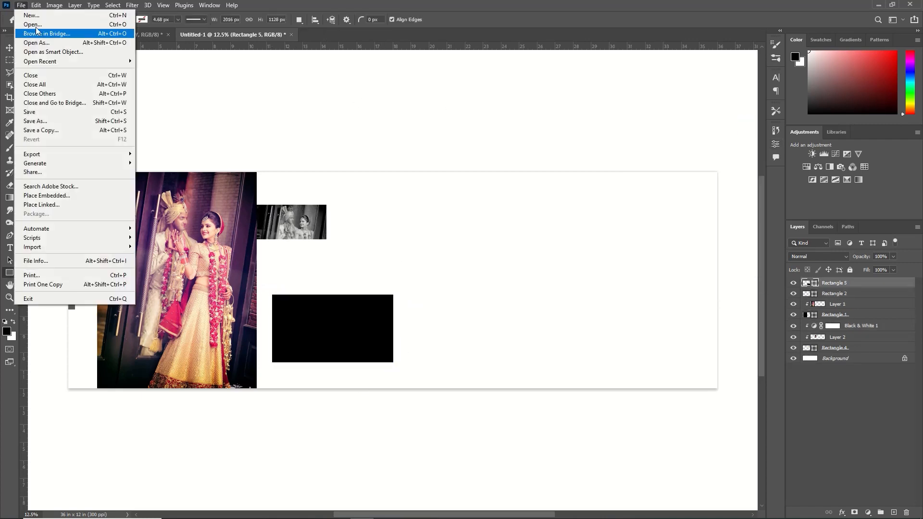
{"action": "left_click", "coordinate": [32, 24]}
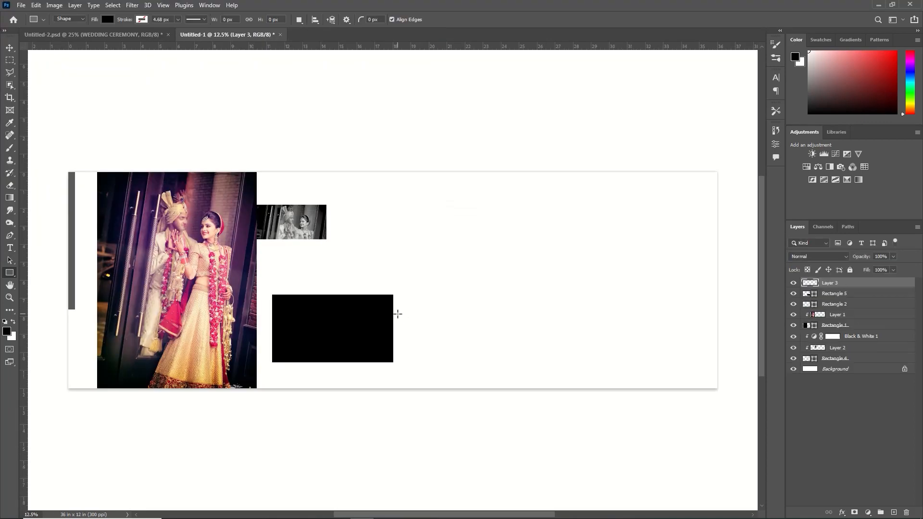
- Scale the pasted night photo over the lower black rectangle and clip it to that rectangle
{"action": "key", "text": "ctrl+t"}
{"action": "left_click_drag", "start_coordinate": [346, 320], "coordinate": [308, 354]}
{"action": "left_click_drag", "start_coordinate": [357, 308], "coordinate": [313, 333]}
{"action": "key", "text": "Return"}
{"action": "right_click", "coordinate": [873, 283]}
{"action": "left_click", "coordinate": [775, 294]}
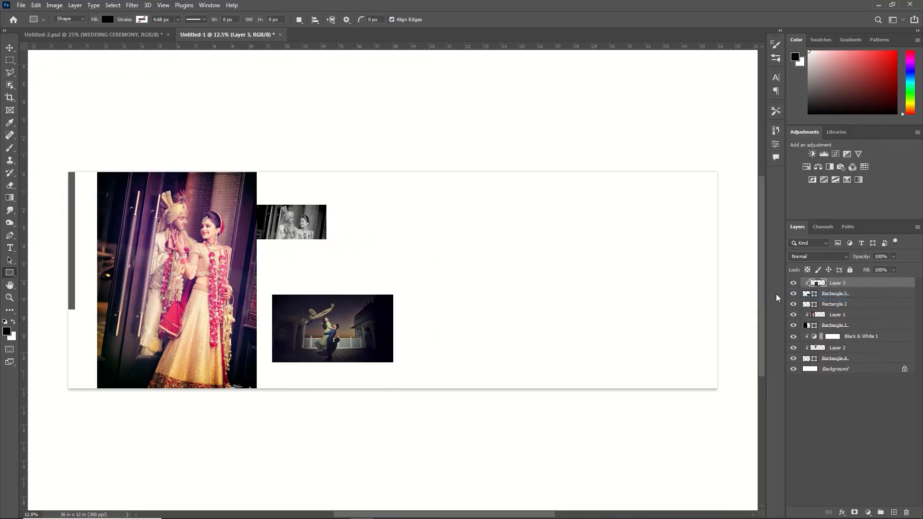
- Add a Black & White adjustment clipped to the night photo and lower its blues
{"action": "left_click", "coordinate": [868, 509]}
{"action": "left_click", "coordinate": [873, 430]}
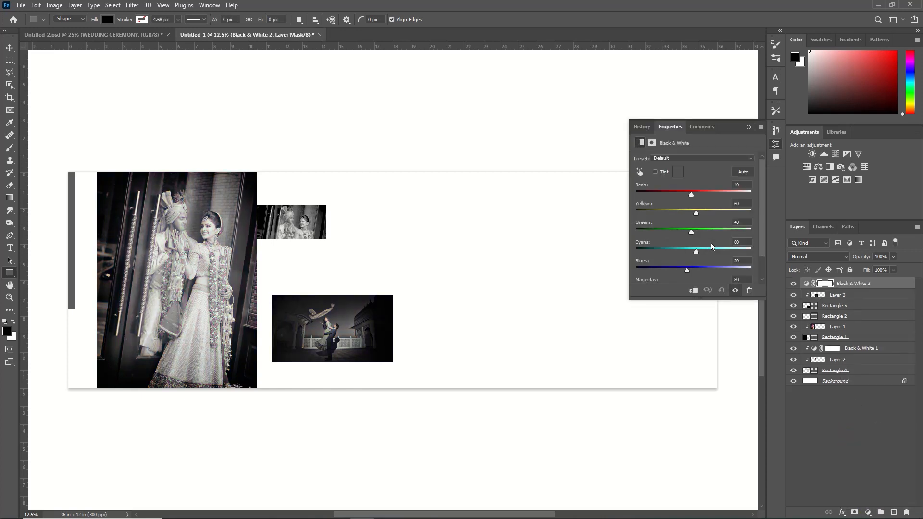
{"action": "left_click_drag", "start_coordinate": [691, 191], "coordinate": [690, 194]}
{"action": "left_click", "coordinate": [693, 291]}
{"action": "left_click_drag", "start_coordinate": [687, 266], "coordinate": [654, 274]}
{"action": "left_click", "coordinate": [749, 129]}
- Draw a rectangle about 1456 × 280 px across the night photo's top edge and fill it with yellow-green
{"action": "left_click_drag", "start_coordinate": [301, 285], "coordinate": [390, 301]}
{"action": "left_click", "coordinate": [664, 228]}
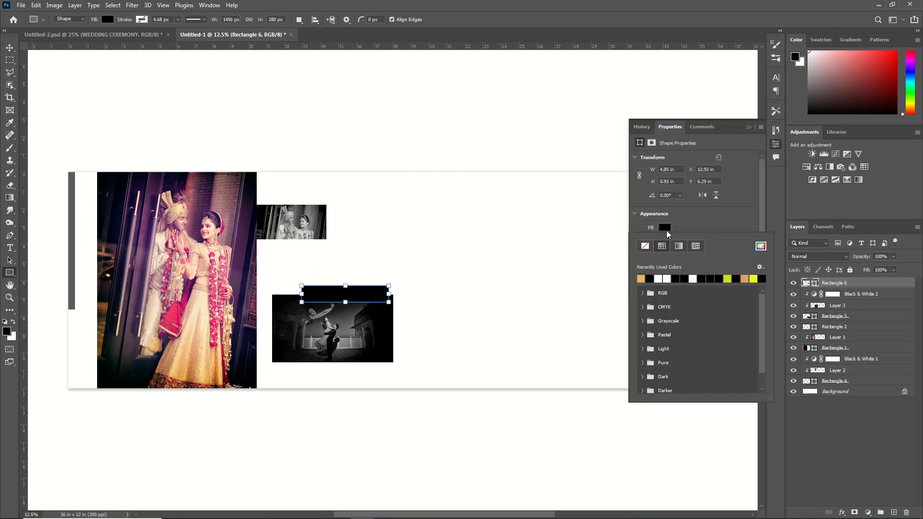
{"action": "left_click", "coordinate": [729, 278]}
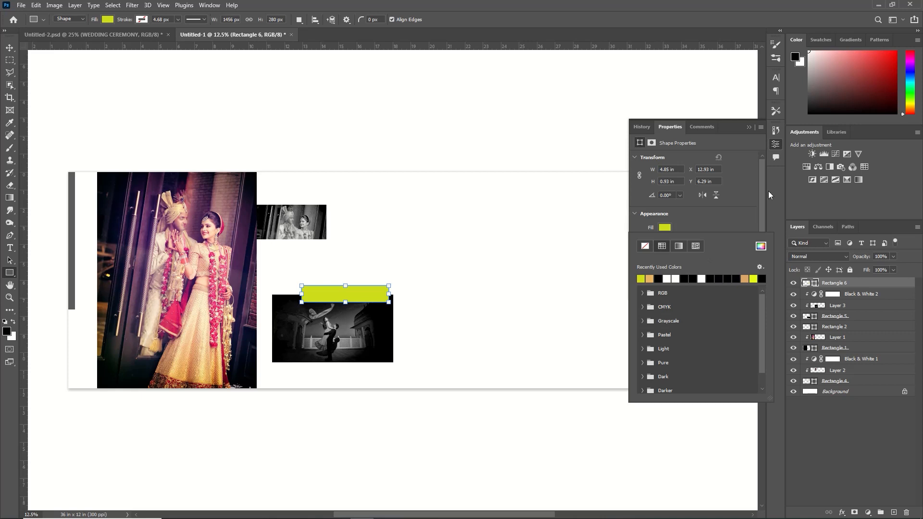
- Move the yellow-green rectangle's layer behind the night photo's rectangle
{"action": "left_click", "coordinate": [753, 139]}
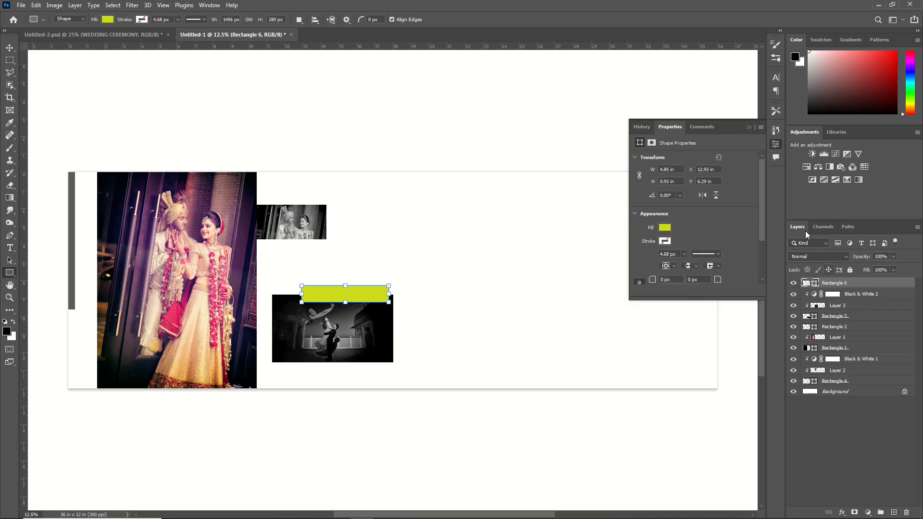
{"action": "left_click", "coordinate": [749, 127]}
{"action": "left_click_drag", "start_coordinate": [834, 287], "coordinate": [838, 327]}
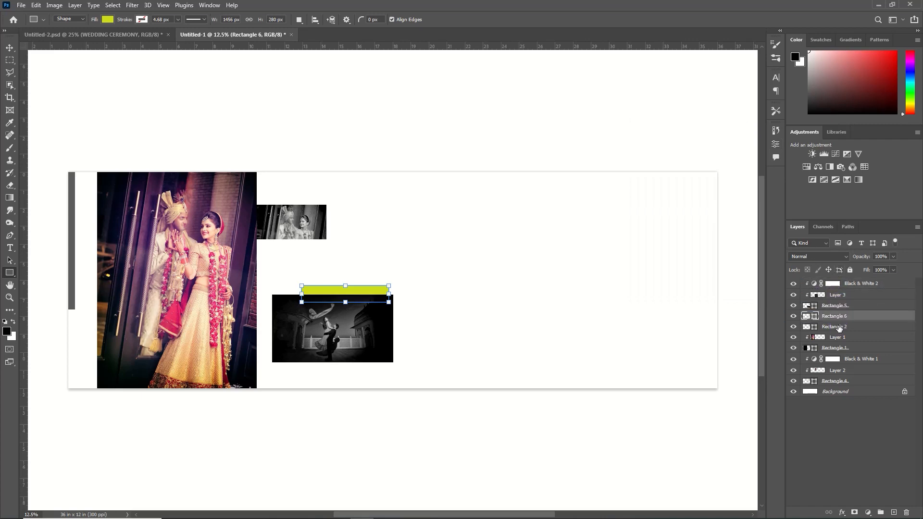
- Raise the yellow-green bar slightly and place a copy of it behind the night photo's bottom edge
{"action": "left_click", "coordinate": [9, 48]}
{"action": "left_click_drag", "start_coordinate": [346, 286], "coordinate": [531, 189], "text": "alt"}
{"action": "left_click", "coordinate": [469, 19]}
{"action": "left_click", "coordinate": [416, 153]}
- Draw a tall rectangle just right of the night photo, spanning most of the canvas height
{"action": "key", "text": "u"}
{"action": "left_click", "coordinate": [753, 126]}
- Open the pexels couple photo numbered 14072963 and cut the entire image
{"action": "left_click", "coordinate": [21, 5]}
{"action": "left_click", "coordinate": [38, 25]}
{"action": "left_click", "coordinate": [332, 84]}
{"action": "left_click", "coordinate": [382, 250]}
{"action": "key", "text": "ctrl+a"}
{"action": "key", "text": "ctrl+x"}
- Close the emptied pexels photo without saving and paste the couple image into the album layout
{"action": "left_click", "coordinate": [439, 34]}
{"action": "left_click", "coordinate": [461, 196]}
{"action": "key", "text": "ctrl+v"}
- Scale the pasted couple photo over the tall rectangle and clip it to that rectangle
{"action": "key", "text": "ctrl+t"}
{"action": "left_click_drag", "start_coordinate": [316, 191], "coordinate": [360, 234]}
{"action": "left_click_drag", "start_coordinate": [315, 214], "coordinate": [426, 344]}
{"action": "left_click_drag", "start_coordinate": [439, 478], "coordinate": [425, 300]}
{"action": "key", "text": "Return"}
{"action": "right_click", "coordinate": [892, 285]}
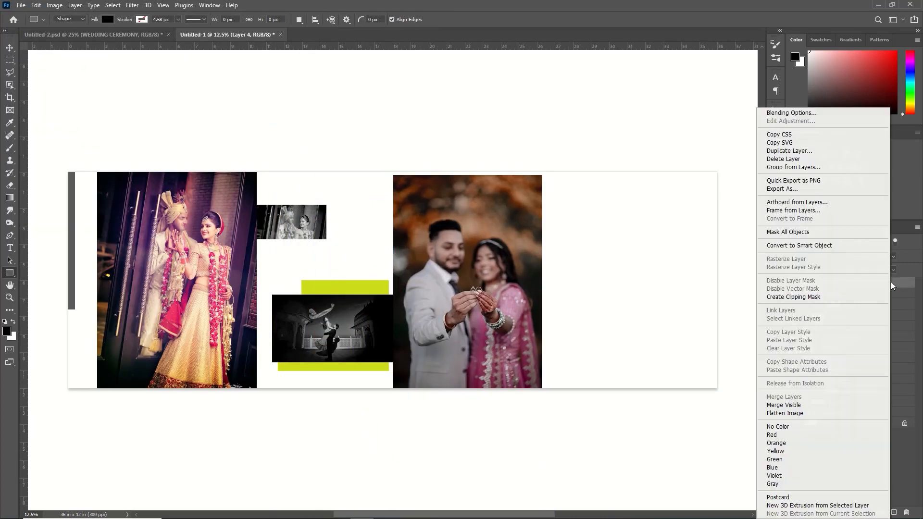
{"action": "left_click", "coordinate": [815, 297]}
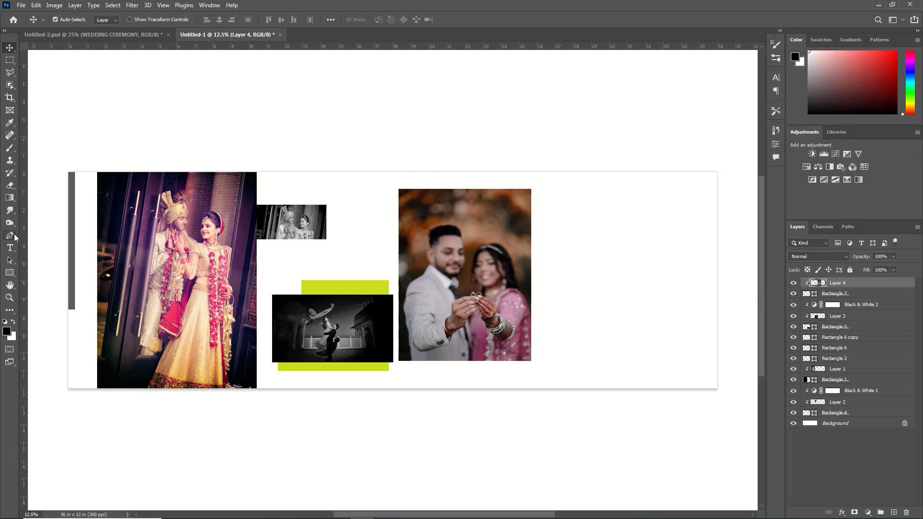
- Draw a horizontal line with the Pen tool just above the ring couple photo, using no fill and a black stroke about 26.52 px wide
{"action": "left_click", "coordinate": [13, 234]}
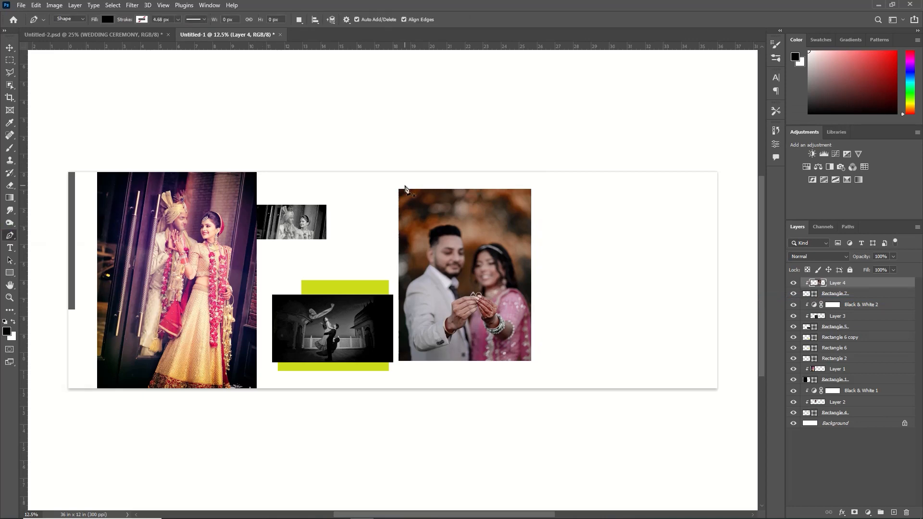
{"action": "left_click", "coordinate": [108, 18]}
{"action": "left_click", "coordinate": [51, 39]}
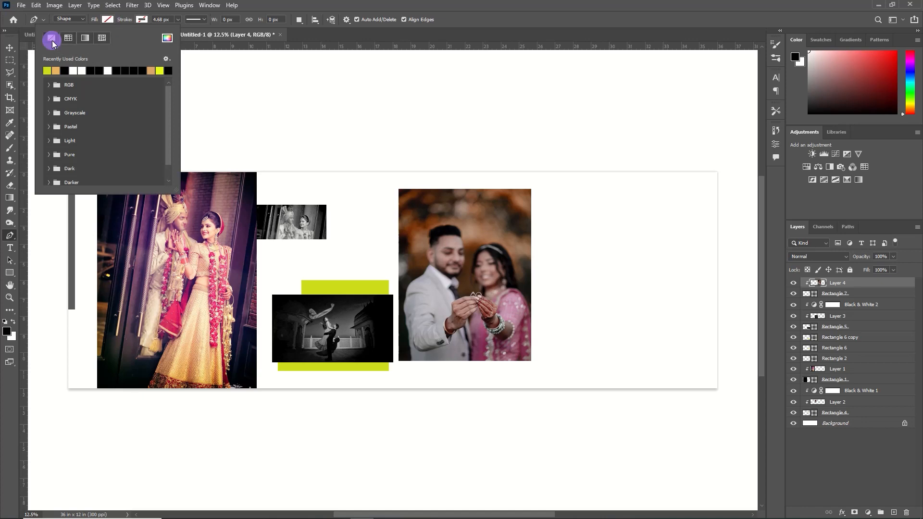
{"action": "left_click", "coordinate": [144, 19]}
{"action": "left_click", "coordinate": [152, 70]}
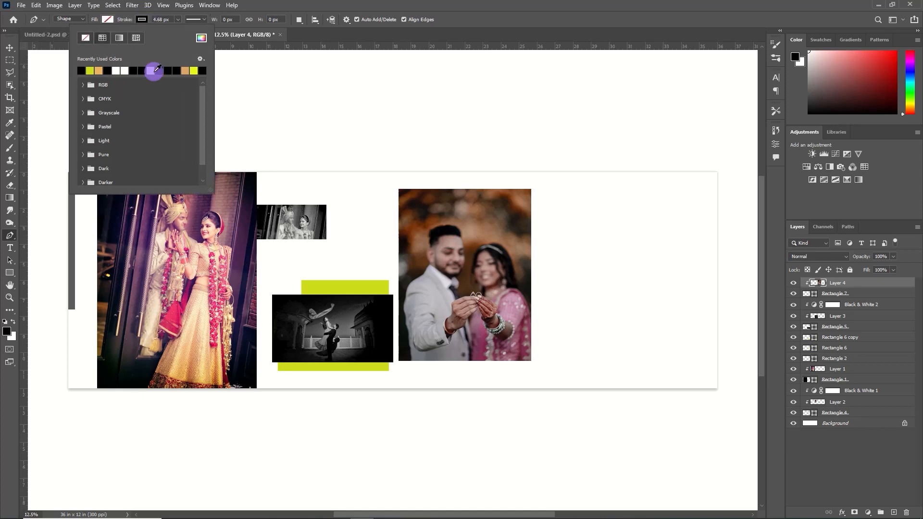
{"action": "left_click", "coordinate": [177, 20]}
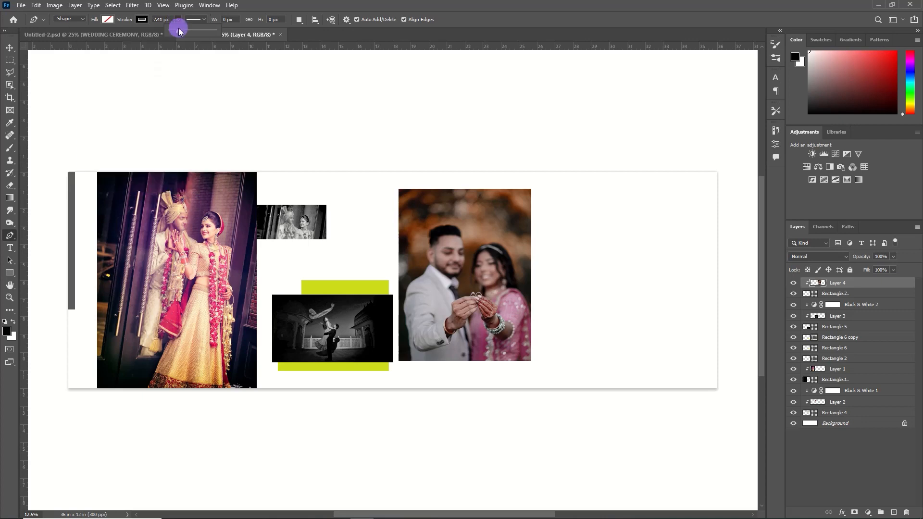
{"action": "left_click", "coordinate": [490, 25]}
{"action": "left_click", "coordinate": [400, 184]}
{"action": "left_click", "coordinate": [530, 189], "text": "shift"}
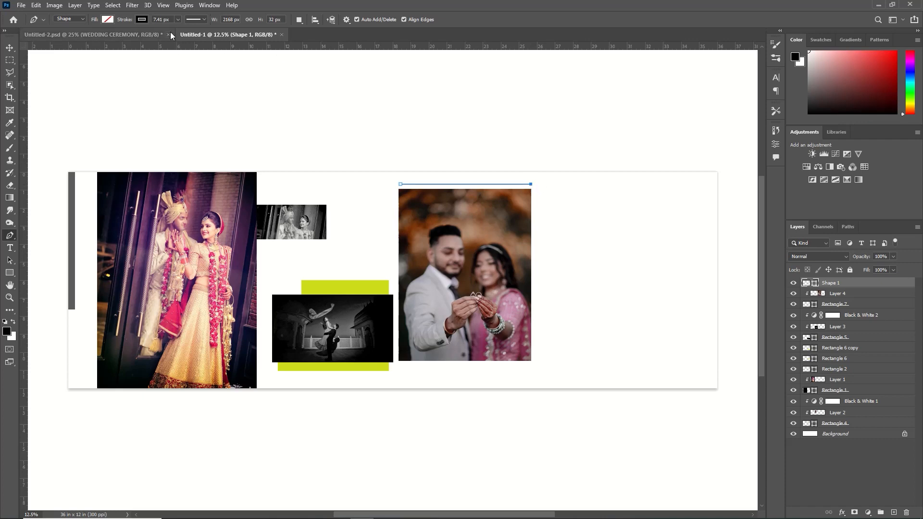
{"action": "left_click", "coordinate": [178, 21]}
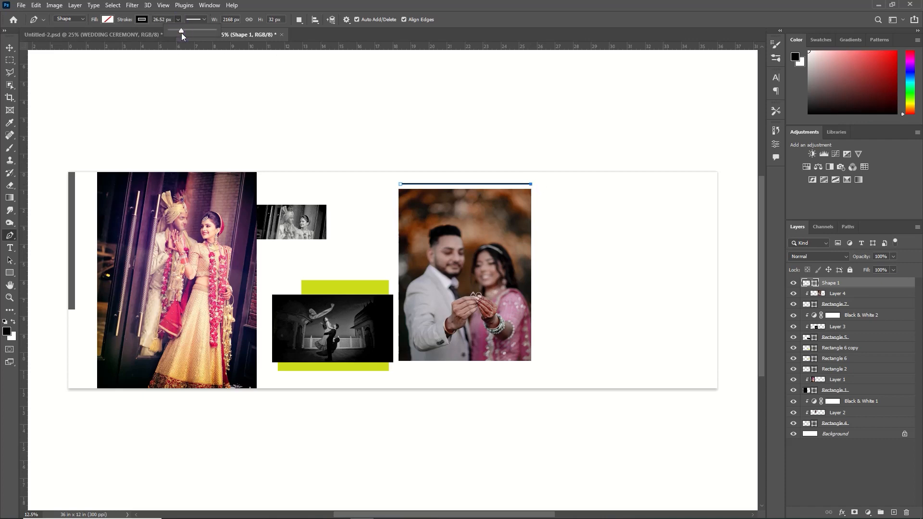
{"action": "key", "text": "v"}
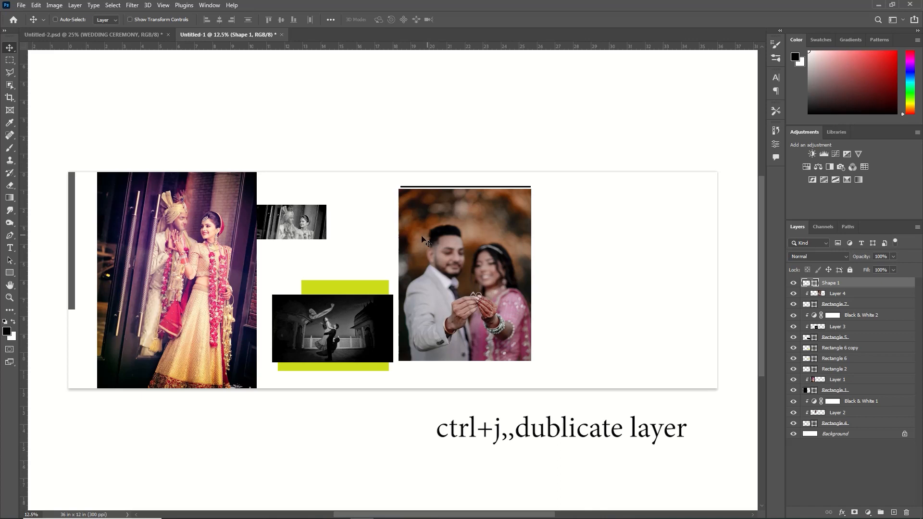
- Duplicate the black line and move the copy straight down to just below the ring couple photo
{"action": "key", "text": "ctrl+j"}
{"action": "key", "text": "ctrl+t"}
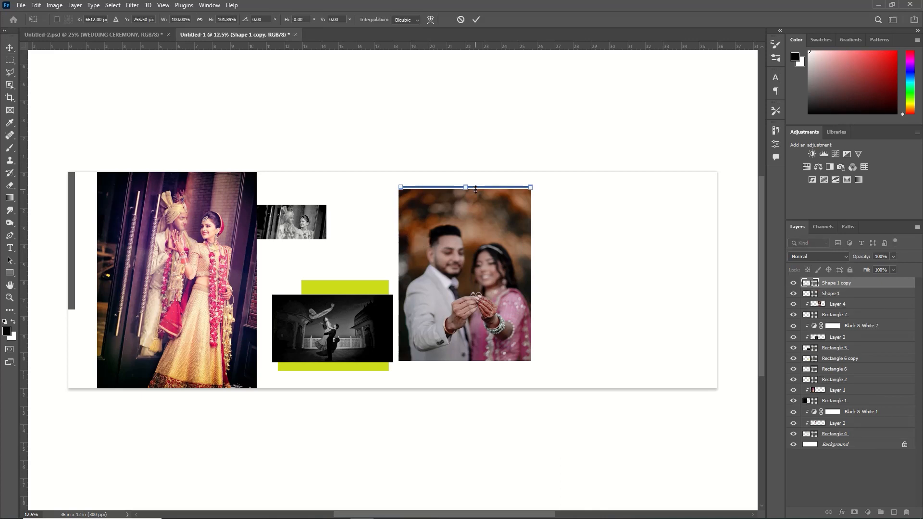
{"action": "key", "text": "shift+Down"}
{"action": "key", "text": "shift+Down"}
{"action": "key", "text": "shift+Down"}
{"action": "key", "text": "shift+Down"}
{"action": "key", "text": "shift+Down"}
{"action": "key", "text": "shift+Down"}
{"action": "key", "text": "shift+Down"}
{"action": "key", "text": "shift+Down"}
{"action": "key", "text": "shift+Down"}
{"action": "key", "text": "shift+Down"}
{"action": "key", "text": "shift+Down"}
{"action": "key", "text": "shift+Down"}
{"action": "key", "text": "shift+Down"}
{"action": "key", "text": "shift+Down"}
{"action": "key", "text": "shift+Down"}
{"action": "key", "text": "shift+Down"}
{"action": "key", "text": "shift+Down"}
{"action": "key", "text": "shift+Down"}
{"action": "key", "text": "shift+Down"}
{"action": "key", "text": "shift+Down"}
{"action": "key", "text": "shift+Down"}
{"action": "key", "text": "shift+Down"}
{"action": "key", "text": "shift+Down"}
{"action": "key", "text": "shift+Down"}
{"action": "key", "text": "shift+Down"}
{"action": "key", "text": "shift+Down"}
{"action": "key", "text": "shift+Down"}
{"action": "key", "text": "shift+Down"}
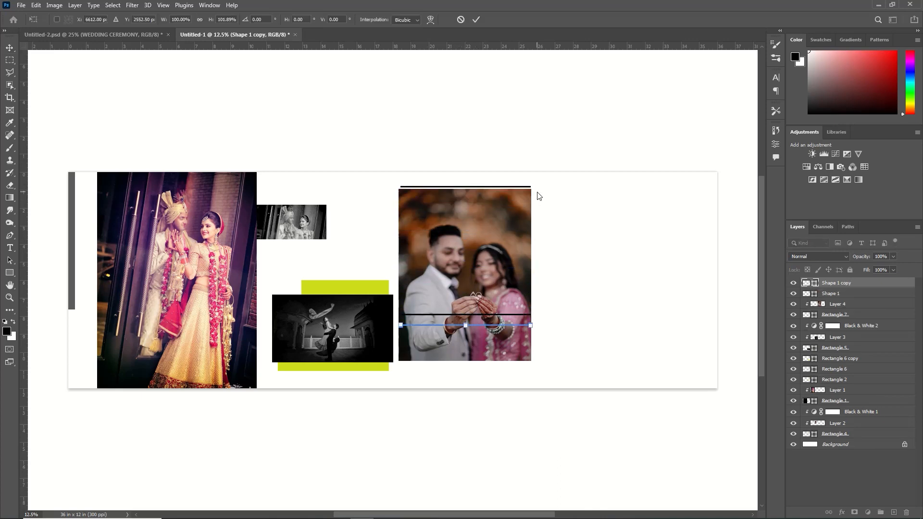
{"action": "left_click", "coordinate": [477, 19]}
- Draw a rectangle about 1792 × 1416 px in the canvas's upper-right corner and bring the pexels photo 14072958 into the layout
{"action": "key", "text": "shift+u"}
{"action": "left_click_drag", "start_coordinate": [620, 169], "coordinate": [730, 253]}
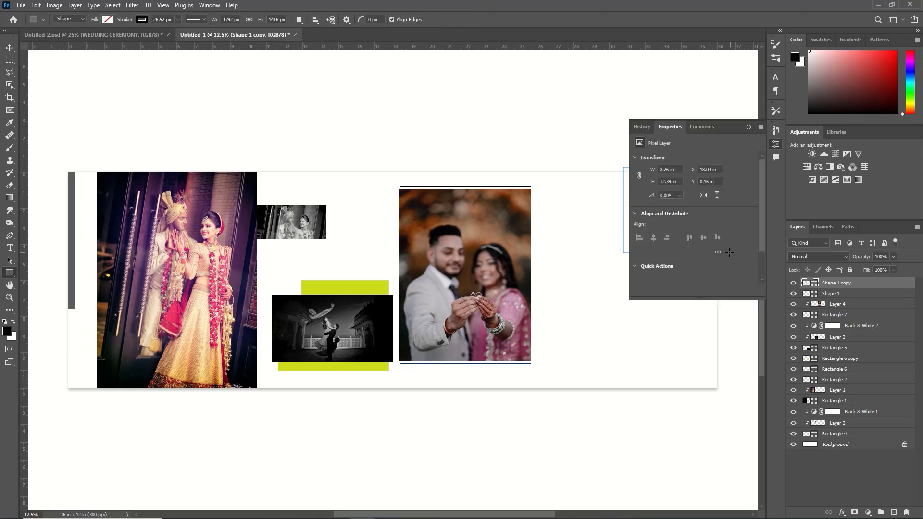
{"action": "key", "text": "ctrl+o"}
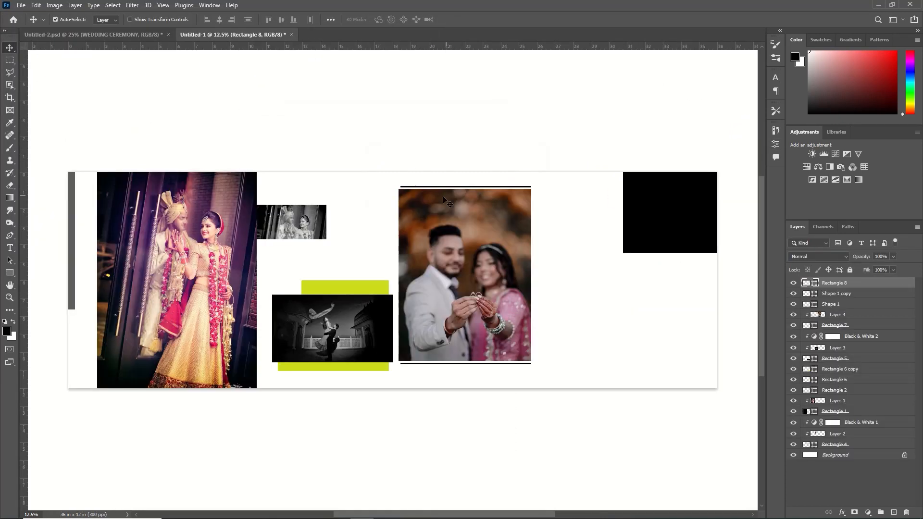
{"action": "key", "text": "ctrl+v"}
- Scale and position the pasted couple photo over the upper-right rectangle and clip it to that rectangle
{"action": "key", "text": "ctrl+t"}
{"action": "left_click_drag", "start_coordinate": [468, 489], "coordinate": [679, 288]}
{"action": "right_click", "coordinate": [863, 283]}
{"action": "left_click", "coordinate": [780, 296]}
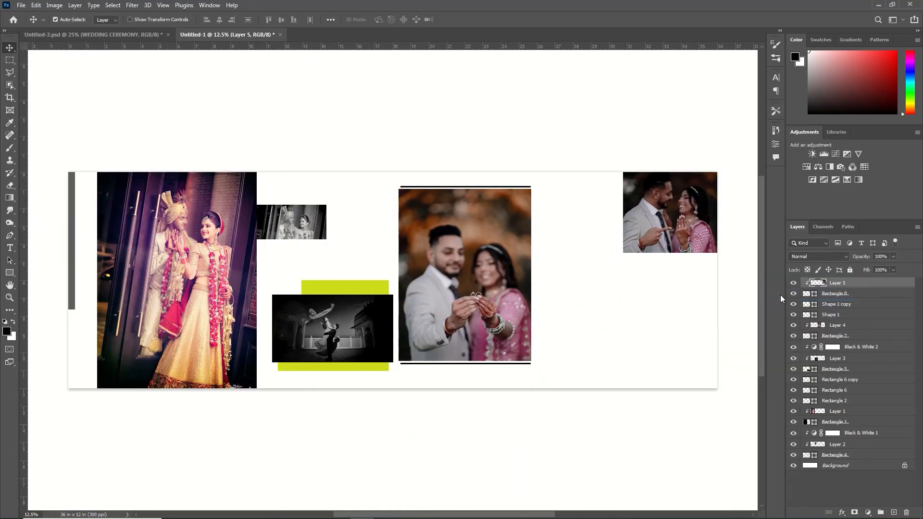
{"action": "key", "text": "shift+Down"}
{"action": "key", "text": "shift+Down"}
{"action": "key", "text": "shift+Down"}
{"action": "key", "text": "shift+Down"}
{"action": "key", "text": "shift+Down"}
{"action": "key", "text": "shift+Down"}
{"action": "key", "text": "shift+Down"}
{"action": "key", "text": "shift+Down"}
{"action": "key", "text": "shift+Down"}
{"action": "key", "text": "shift+Down"}
{"action": "key", "text": "ctrl+t"}
{"action": "left_click_drag", "start_coordinate": [613, 253], "coordinate": [621, 253]}
{"action": "left_click", "coordinate": [476, 19]}
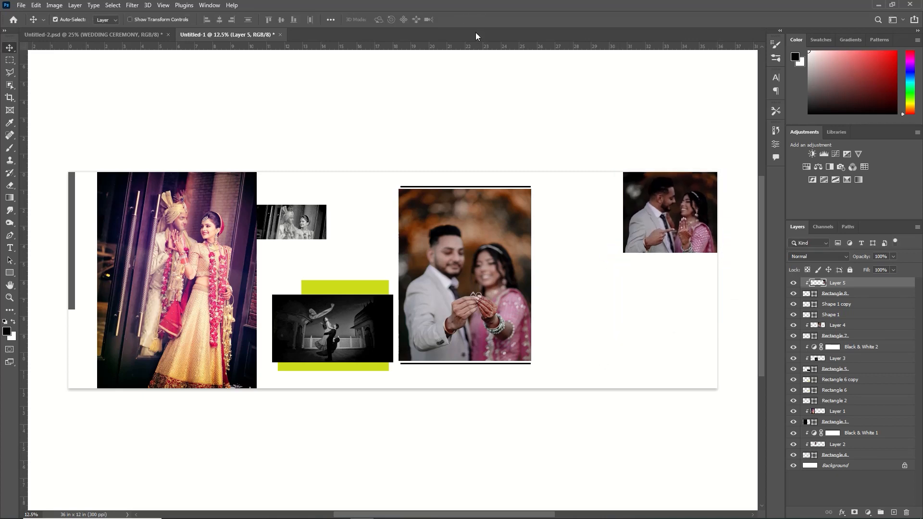
- Draw a black-filled rectangle without stroke, about 1392 × 1192 px, beside the lower part of the ring couple photo and align it with the photo's bottom edge
{"action": "key", "text": "u"}
{"action": "left_click_drag", "start_coordinate": [543, 294], "coordinate": [626, 365]}
{"action": "left_click", "coordinate": [664, 227]}
{"action": "left_click", "coordinate": [649, 292]}
{"action": "left_click", "coordinate": [749, 128]}
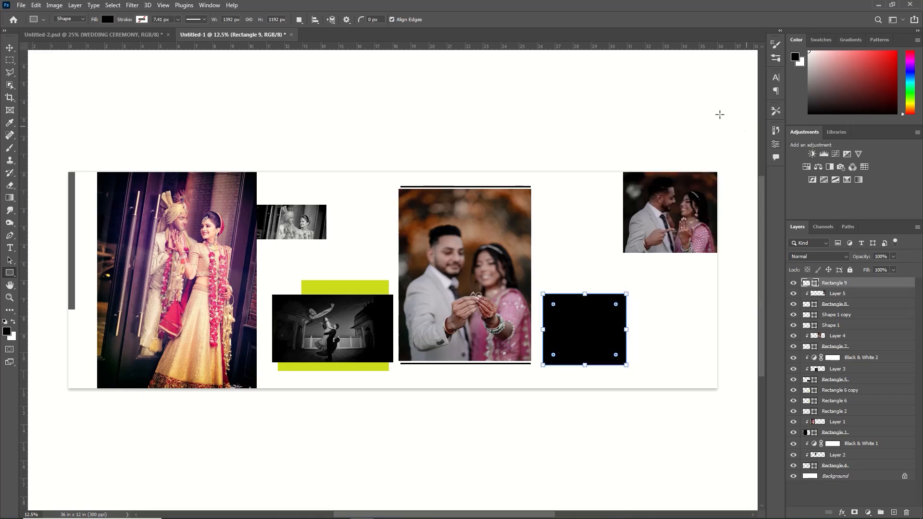
{"action": "left_click", "coordinate": [9, 48]}
{"action": "left_click_drag", "start_coordinate": [642, 318], "coordinate": [645, 314]}
- Open pexels-camera-treasure-13217377, cut the entire image, close the file and paste the photo into the album layout
{"action": "left_click", "coordinate": [21, 5]}
{"action": "left_click", "coordinate": [22, 25]}
{"action": "left_click", "coordinate": [217, 79]}
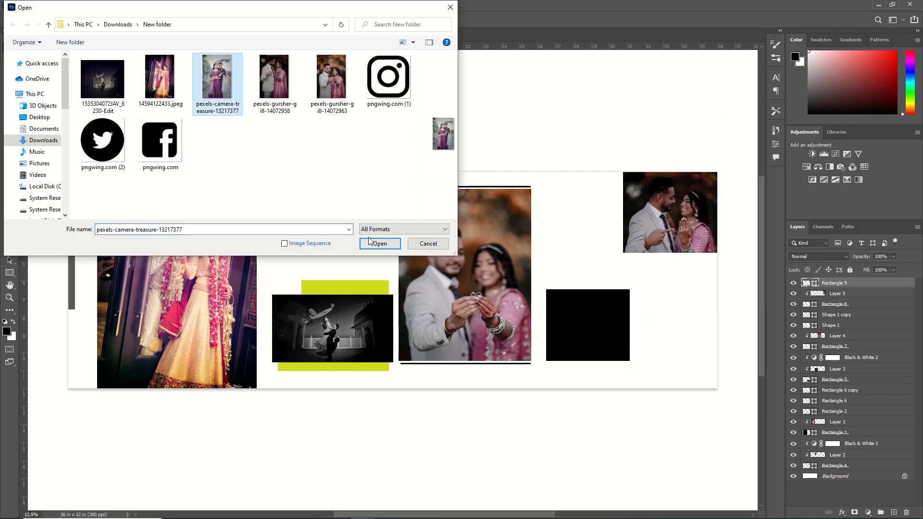
{"action": "left_click", "coordinate": [375, 243]}
{"action": "key", "text": "ctrl+a"}
{"action": "key", "text": "ctrl+x"}
{"action": "left_click", "coordinate": [449, 35]}
{"action": "key", "text": "ctrl+v"}
- Scale the pasted couple photo down to 41.67% over the black rectangle and clip it to that rectangle
{"action": "key", "text": "ctrl+t"}
{"action": "left_click_drag", "start_coordinate": [290, 172], "coordinate": [410, 353]}
{"action": "left_click_drag", "start_coordinate": [450, 421], "coordinate": [585, 332]}
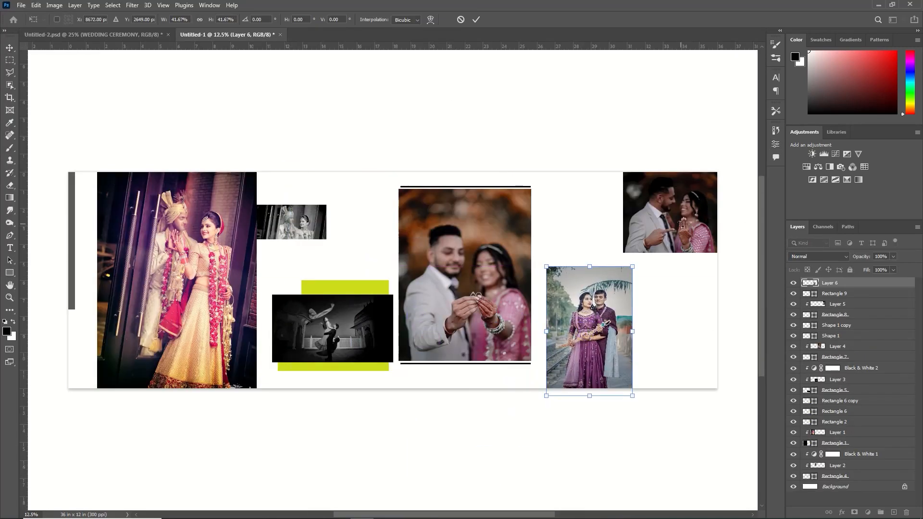
{"action": "key", "text": "Return"}
{"action": "key", "text": "ctrl+alt+g"}
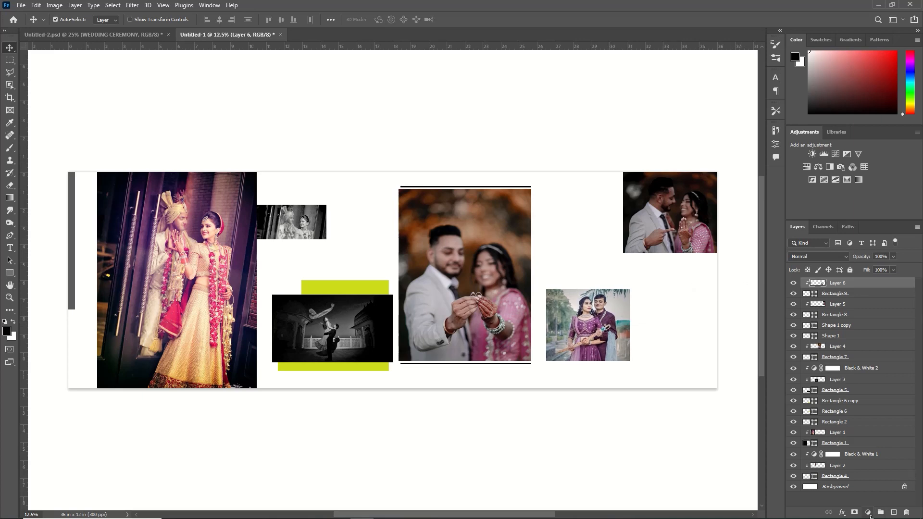
- Add a Black & White adjustment clipped to the new lower-right couple photo, with the Reds and Blues lowered
{"action": "left_click", "coordinate": [868, 513]}
{"action": "left_click", "coordinate": [874, 440]}
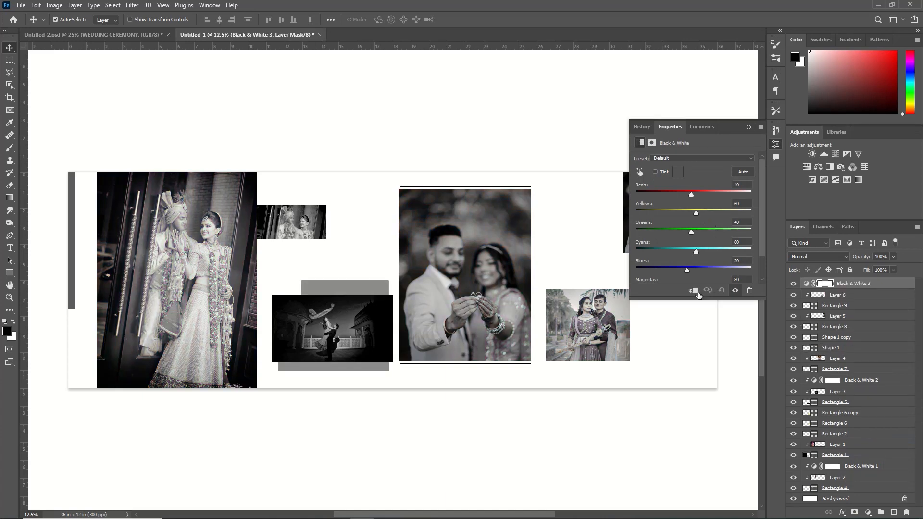
{"action": "left_click", "coordinate": [694, 291]}
{"action": "left_click_drag", "start_coordinate": [692, 196], "coordinate": [679, 196]}
{"action": "left_click_drag", "start_coordinate": [687, 270], "coordinate": [649, 272]}
{"action": "left_click", "coordinate": [748, 127]}
- Select the lower-right couple photo's layer and set up a Soft Round brush at 1200 px with 17% opacity
{"action": "left_click", "coordinate": [837, 295]}
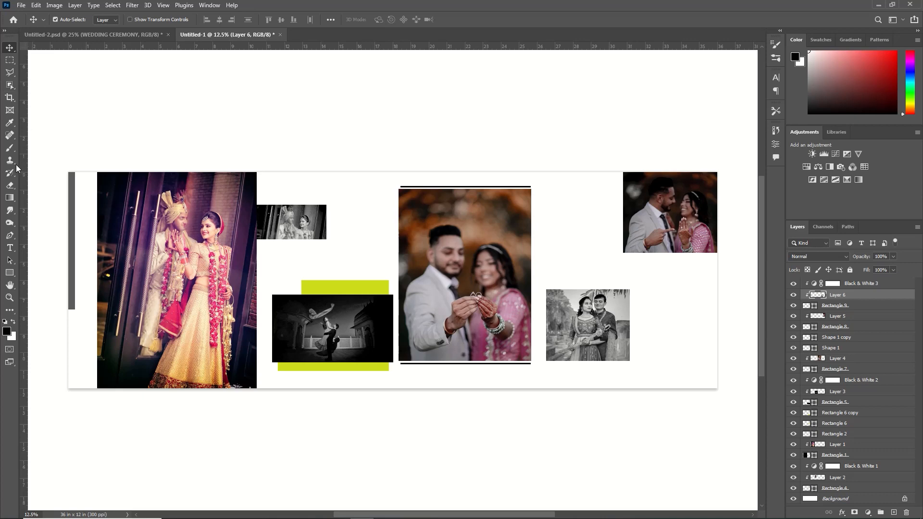
{"action": "left_click", "coordinate": [9, 147]}
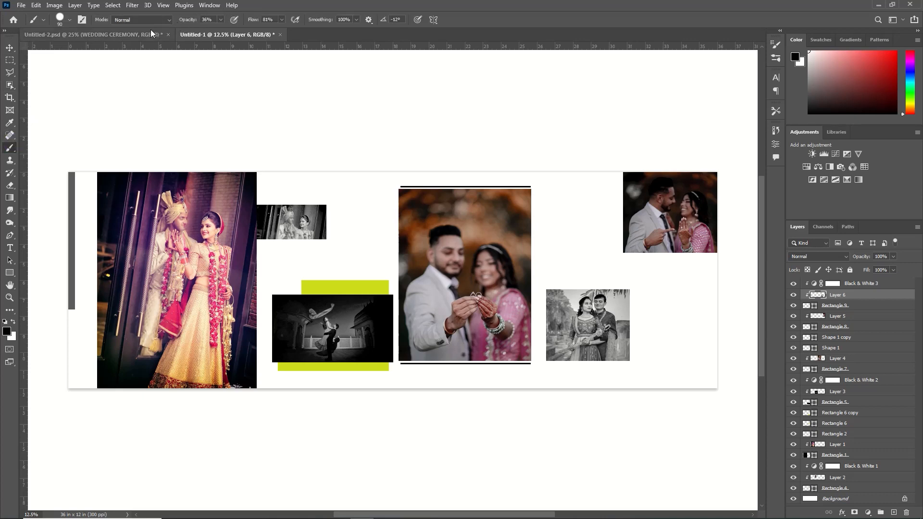
{"action": "left_click", "coordinate": [71, 20]}
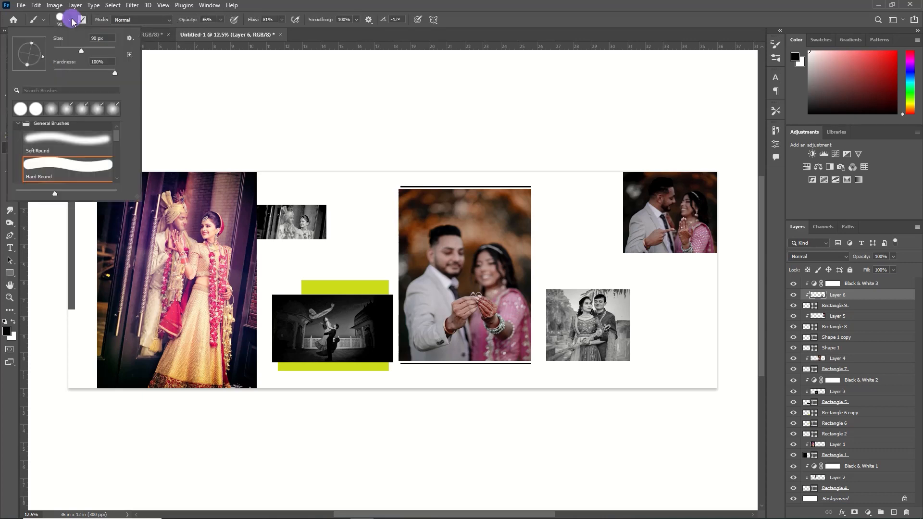
{"action": "left_click", "coordinate": [67, 137]}
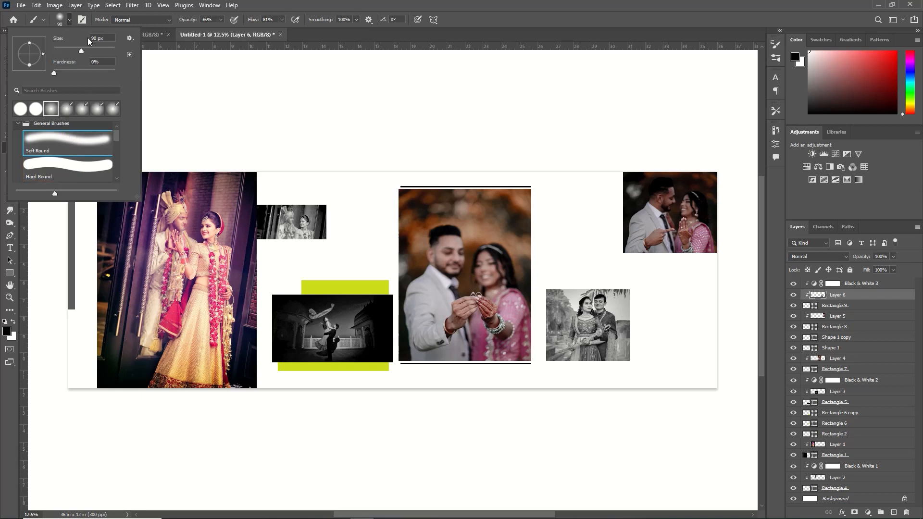
{"action": "left_click", "coordinate": [68, 24]}
{"action": "key", "text": "bracketright"}
{"action": "key", "text": "bracketright"}
{"action": "key", "text": "bracketright"}
{"action": "key", "text": "bracketright"}
{"action": "key", "text": "bracketright"}
{"action": "key", "text": "bracketright"}
{"action": "key", "text": "bracketright"}
{"action": "key", "text": "bracketright"}
{"action": "key", "text": "bracketright"}
{"action": "key", "text": "bracketright"}
{"action": "key", "text": "bracketright"}
{"action": "key", "text": "bracketright"}
{"action": "key", "text": "bracketright"}
{"action": "key", "text": "bracketright"}
{"action": "key", "text": "bracketright"}
{"action": "left_click_drag", "start_coordinate": [192, 23], "coordinate": [187, 20]}
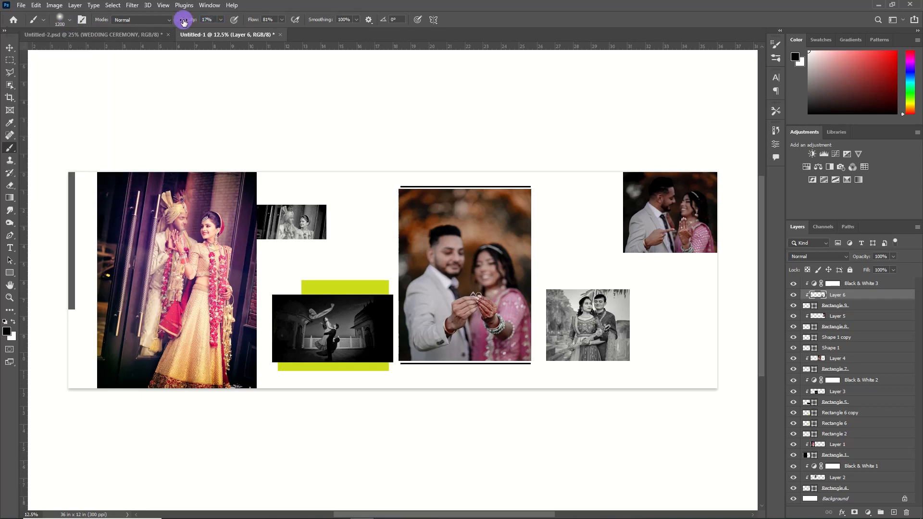
- Paint soft black shading around the edges of the lower-right black-and-white couple photo
{"action": "left_click", "coordinate": [603, 357]}
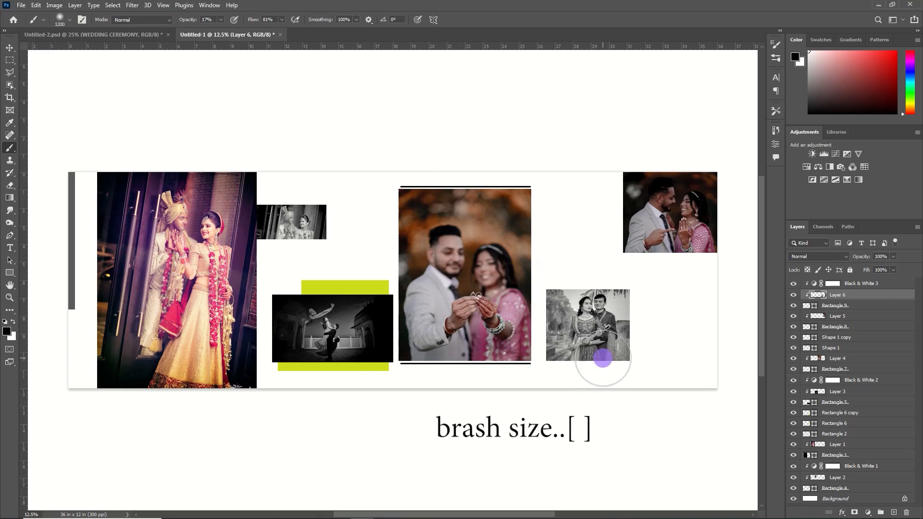
{"action": "left_click", "coordinate": [623, 359]}
{"action": "left_click", "coordinate": [549, 322]}
{"action": "left_click", "coordinate": [594, 265]}
{"action": "left_click", "coordinate": [554, 352]}
{"action": "left_click", "coordinate": [648, 307]}
{"action": "left_click", "coordinate": [545, 284]}
- Select the black-and-white dancing couple photo's layer and darken its edges with the soft brush
{"action": "key", "text": "v"}
{"action": "left_click", "coordinate": [282, 313]}
{"action": "left_click", "coordinate": [10, 148]}
{"action": "left_click", "coordinate": [279, 341]}
{"action": "left_click", "coordinate": [363, 375]}
- Select the small black-and-white photo beside the large portrait and darken its edges with the soft brush
{"action": "left_click", "coordinate": [9, 50]}
{"action": "left_click", "coordinate": [290, 224]}
{"action": "left_click", "coordinate": [9, 148]}
{"action": "left_click", "coordinate": [297, 255]}
{"action": "left_click", "coordinate": [284, 255]}
{"action": "left_click", "coordinate": [294, 185]}
{"action": "left_click", "coordinate": [337, 186]}
{"action": "left_click", "coordinate": [259, 246]}
- Reduce the brush size to 700 px and deepen the shading around the lower-right black-and-white couple photo
{"action": "left_click", "coordinate": [566, 332], "text": "ctrl"}
{"action": "key", "text": "bracketleft"}
{"action": "key", "text": "bracketleft"}
{"action": "key", "text": "bracketleft"}
{"action": "key", "text": "bracketleft"}
{"action": "key", "text": "bracketleft"}
{"action": "left_click", "coordinate": [637, 341]}
{"action": "left_click", "coordinate": [570, 348]}
{"action": "left_click", "coordinate": [637, 349]}
{"action": "left_click", "coordinate": [622, 291]}
{"action": "left_click", "coordinate": [570, 330]}
{"action": "left_click", "coordinate": [616, 362]}
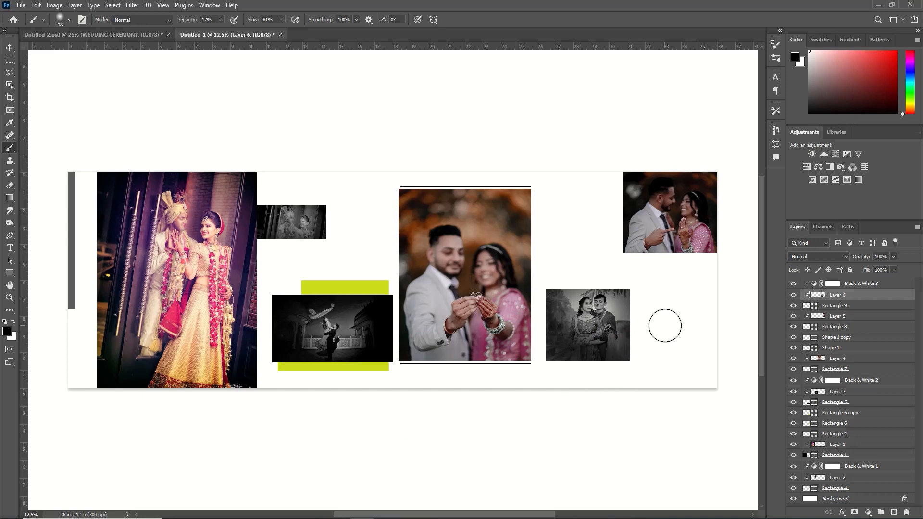
- Select the upper-right couple photo's layer and darken its lower and outer edges with the soft brush
{"action": "left_click", "coordinate": [648, 224], "text": "ctrl"}
{"action": "left_click", "coordinate": [645, 244]}
{"action": "mouse_move", "coordinate": [656, 255]}
{"action": "left_mouse_down"}
{"action": "mouse_move", "coordinate": [680, 247]}
{"action": "mouse_move", "coordinate": [713, 213]}
{"action": "left_mouse_up"}
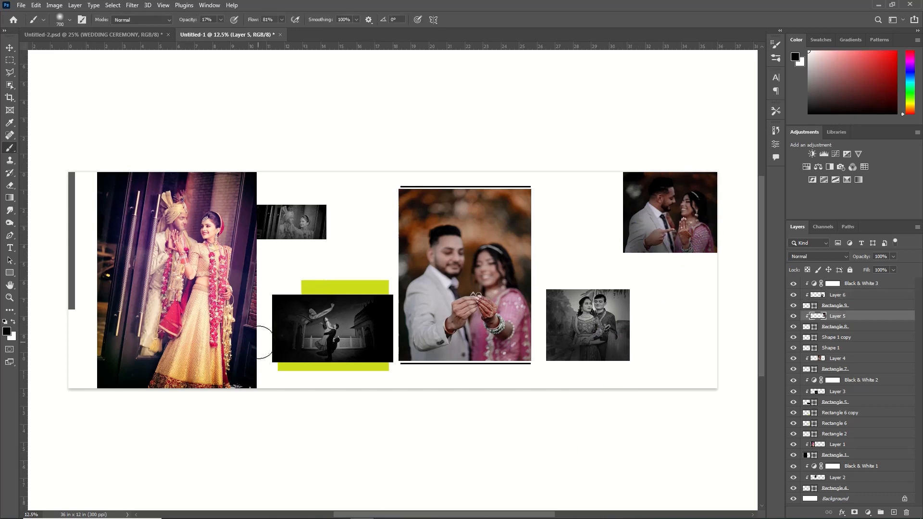
- Draw an unfilled rectangle about 1808 × 904 px overlapping the two right-hand couple photos, with a black stroke about 21.06 px wide
{"action": "key", "text": "u"}
{"action": "mouse_move", "coordinate": [578, 244]}
{"action": "left_mouse_down"}
{"action": "mouse_move", "coordinate": [679, 282]}
{"action": "mouse_move", "coordinate": [685, 298]}
{"action": "left_mouse_up"}
{"action": "left_click", "coordinate": [177, 19]}
{"action": "left_click_drag", "start_coordinate": [178, 29], "coordinate": [181, 33]}
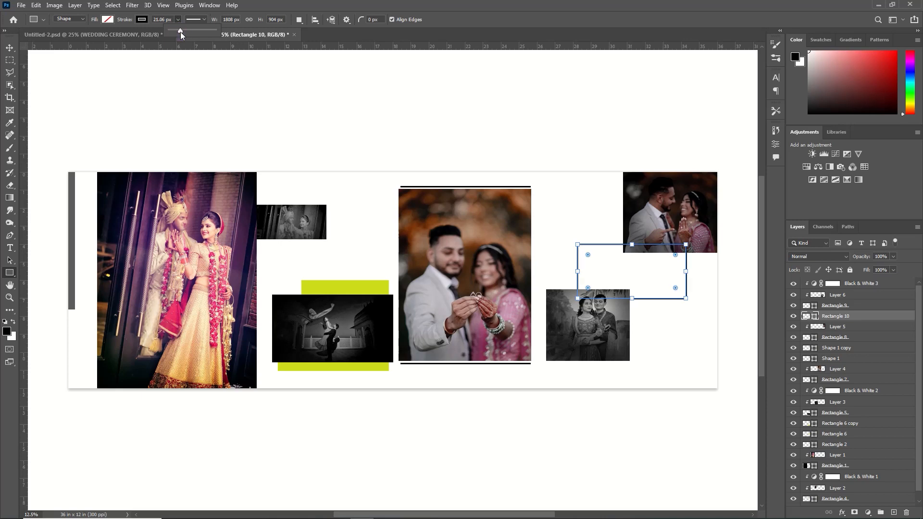
- Move the outlined rectangle's layer below the upper-right photo's clipping rectangle so that it sits behind both photos
{"action": "key", "text": "v"}
{"action": "left_click", "coordinate": [698, 210]}
{"action": "left_click_drag", "start_coordinate": [836, 314], "coordinate": [832, 338]}
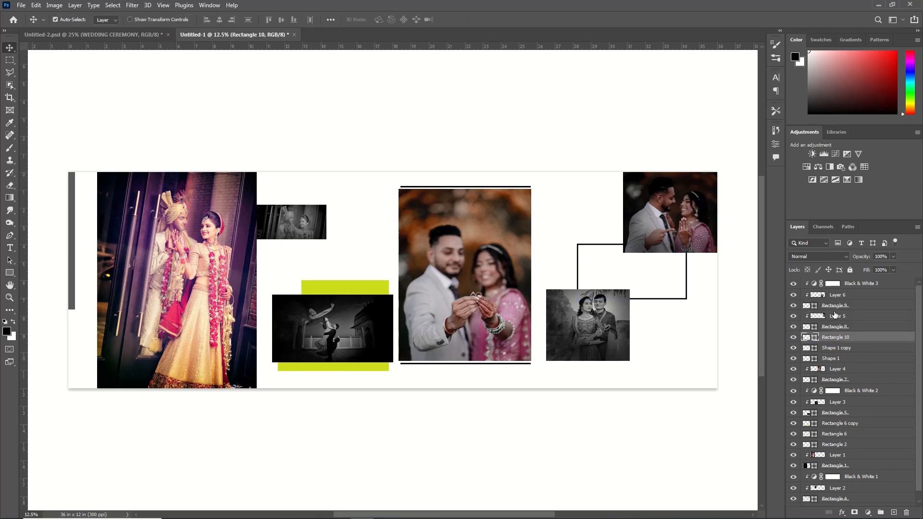
- Duplicate the outlined rectangle and move the copy to the top of the layer stack
{"action": "key", "text": "ctrl+j"}
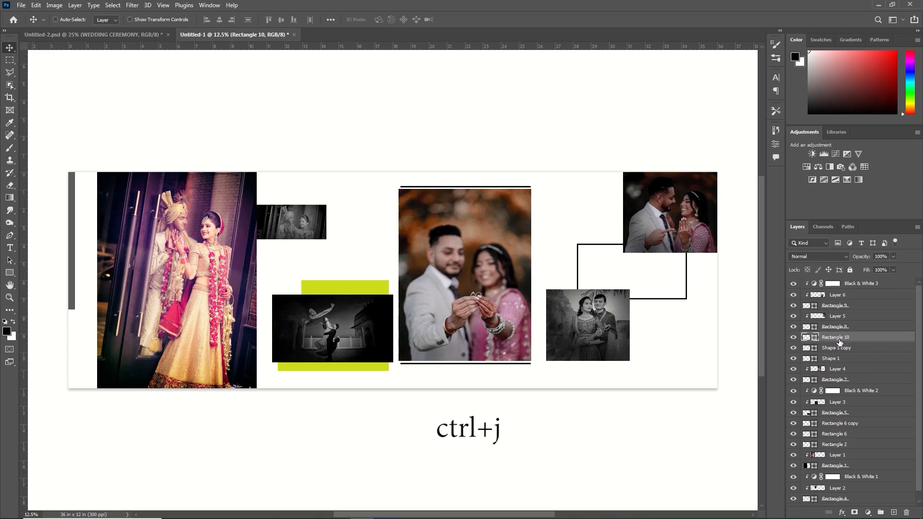
{"action": "key", "text": "ctrl+j"}
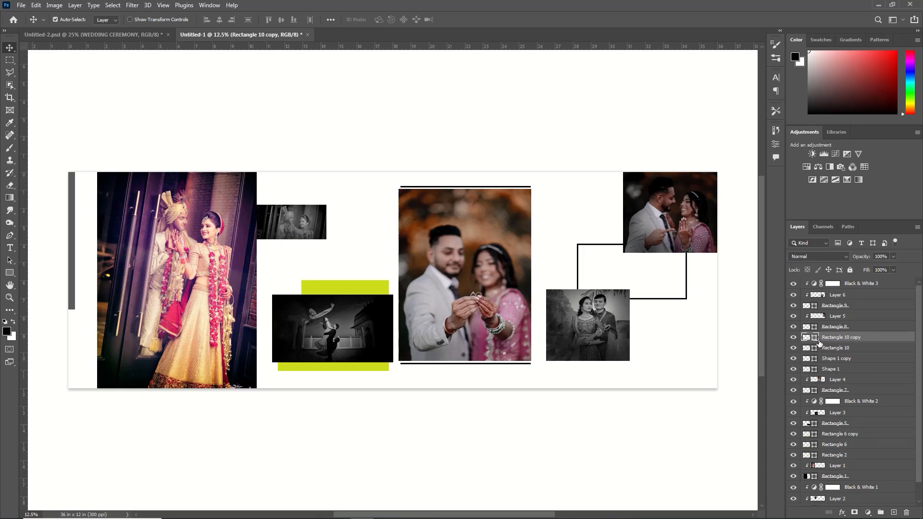
{"action": "left_click_drag", "start_coordinate": [815, 341], "coordinate": [831, 283]}
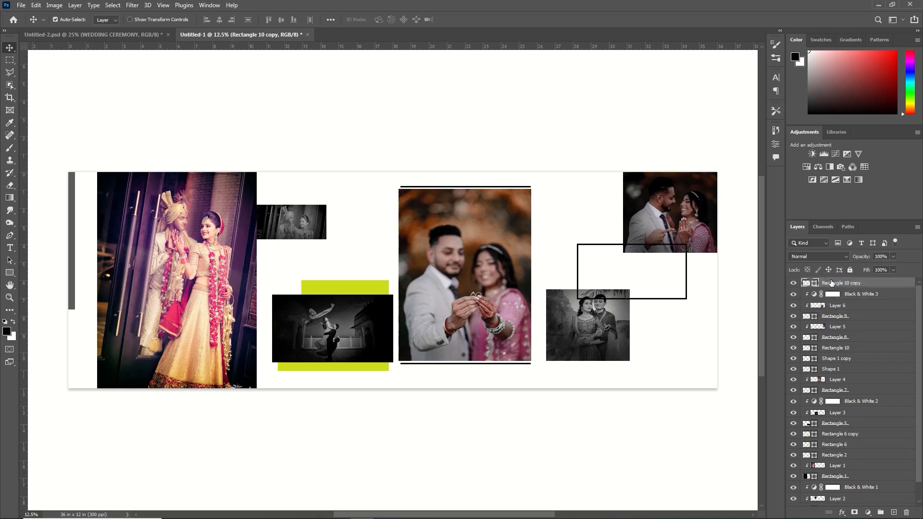
- Apply a white (#ffffff) Color Overlay to the copied outline rectangle at the top of the layer stack
{"action": "left_click", "coordinate": [886, 286]}
{"action": "double_click", "coordinate": [886, 286]}
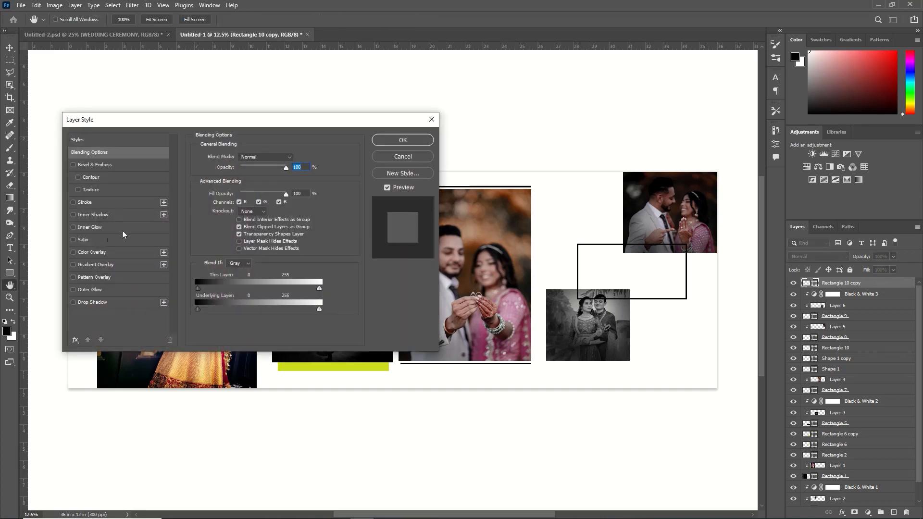
{"action": "left_click", "coordinate": [99, 251]}
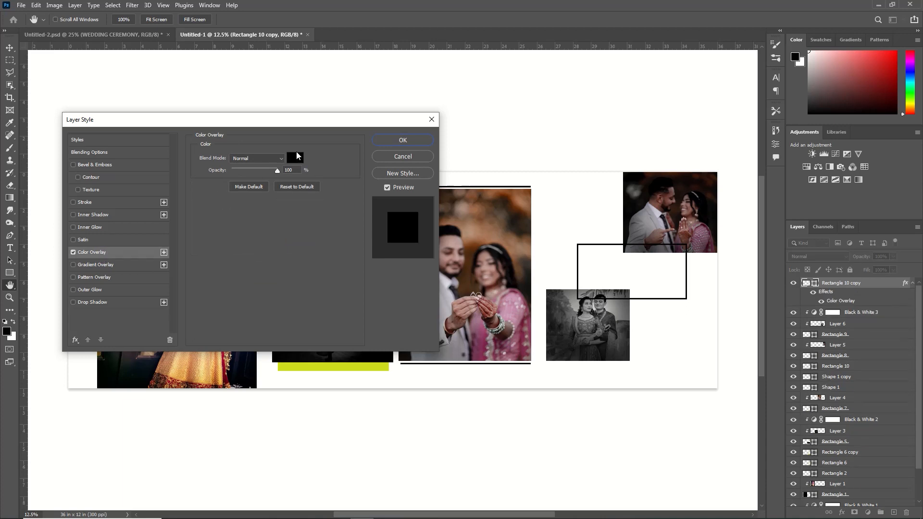
{"action": "left_click", "coordinate": [295, 158]}
{"action": "left_click_drag", "start_coordinate": [327, 354], "coordinate": [280, 336]}
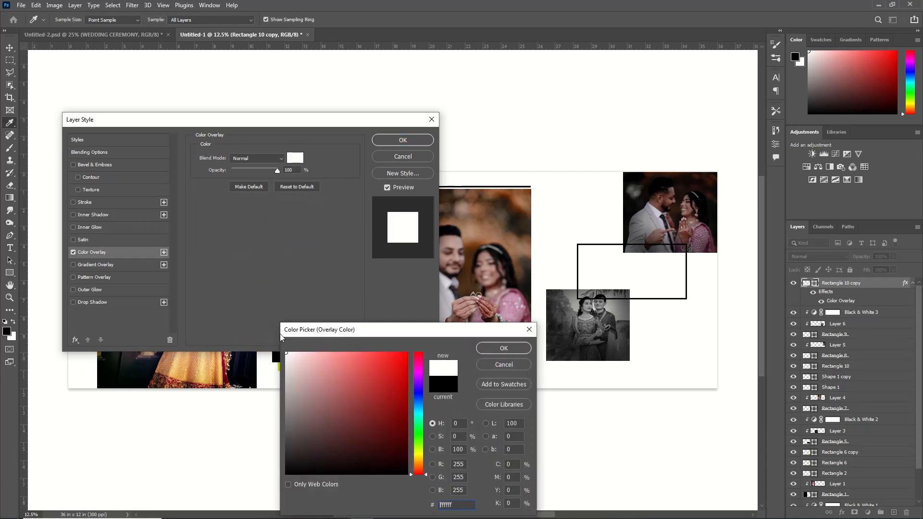
{"action": "left_click", "coordinate": [503, 349]}
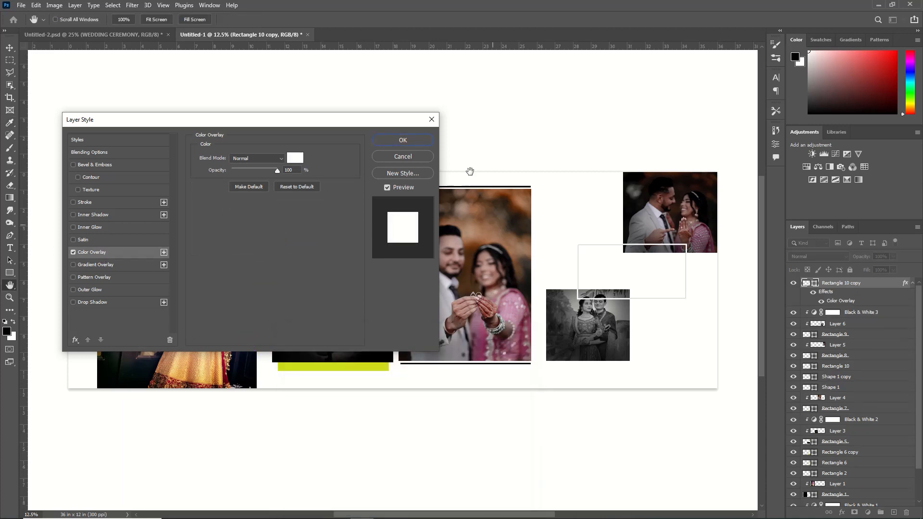
{"action": "left_click", "coordinate": [403, 140]}
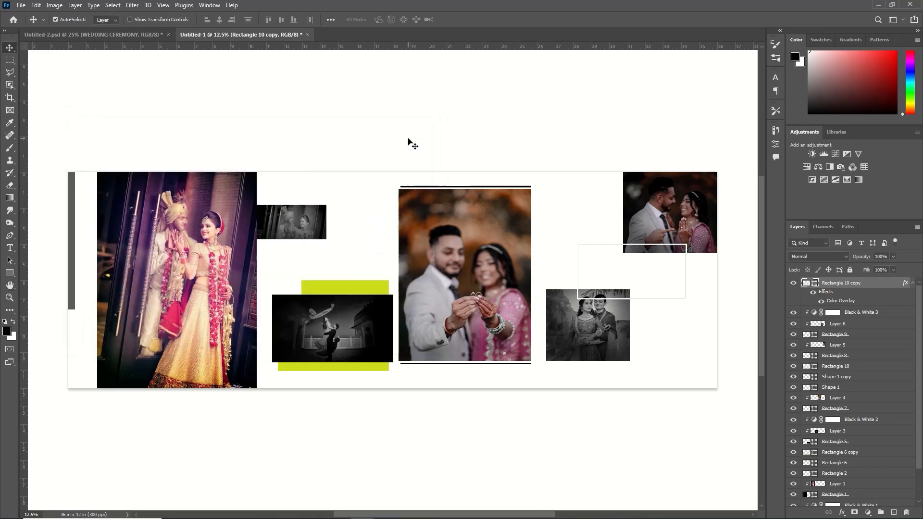
- Rasterize the white frame copy and erase its upper-left and lower-right portions lying outside the two right-hand photos
{"action": "left_click", "coordinate": [10, 60]}
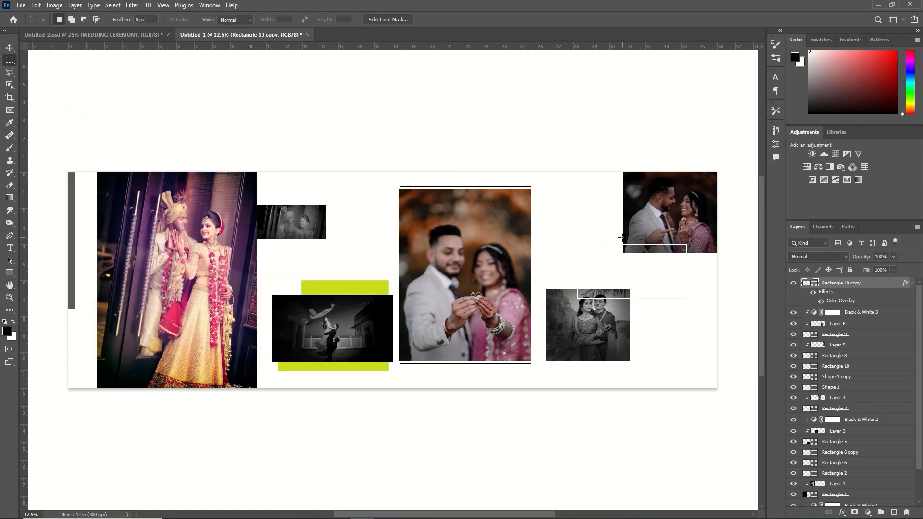
{"action": "right_click", "coordinate": [873, 282]}
{"action": "left_click", "coordinate": [790, 260]}
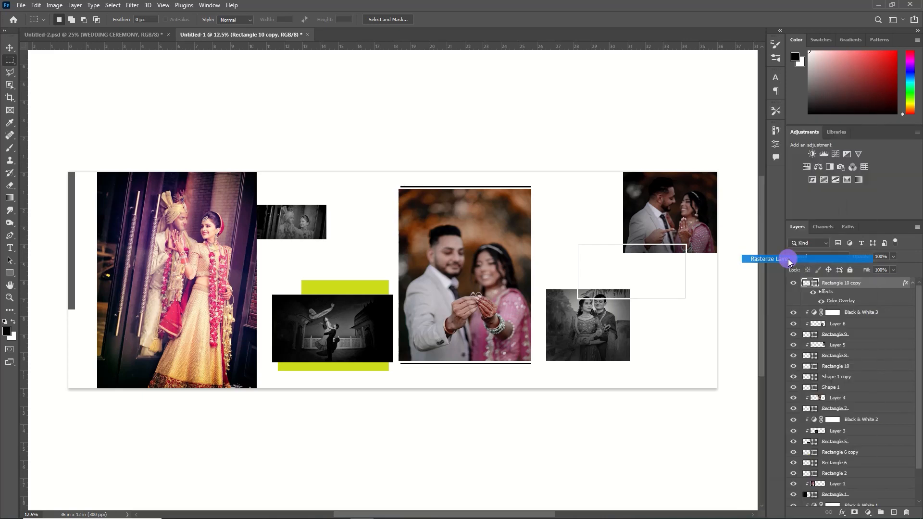
{"action": "left_click_drag", "start_coordinate": [624, 222], "coordinate": [565, 289]}
{"action": "key", "text": "Delete"}
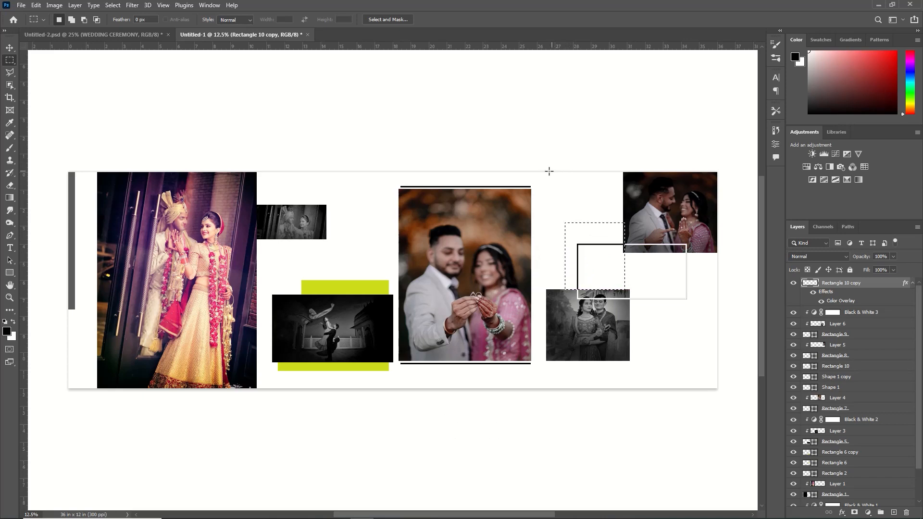
{"action": "key", "text": "ctrl+d"}
{"action": "left_click_drag", "start_coordinate": [710, 253], "coordinate": [630, 320]}
{"action": "key", "text": "Delete"}
{"action": "key", "text": "ctrl+d"}
- Draw an unfilled rectangle about 984 × 1208 px with a 21.06 px black stroke, crossing the canvas's top edge beside the upper-right photo
{"action": "key", "text": "u"}
{"action": "left_click_drag", "start_coordinate": [548, 164], "coordinate": [607, 236]}
{"action": "left_click", "coordinate": [177, 19]}
{"action": "left_click_drag", "start_coordinate": [172, 30], "coordinate": [182, 34]}
{"action": "left_click", "coordinate": [746, 126]}
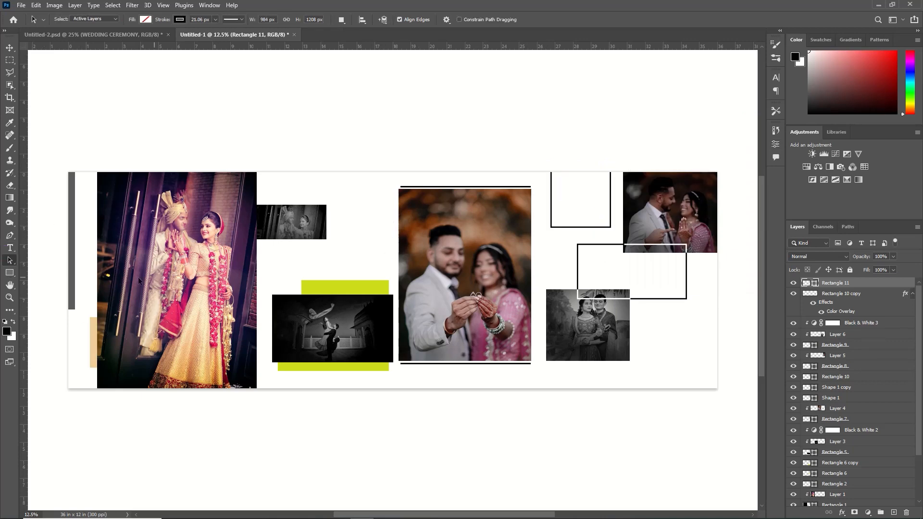
- Add the first partner's name over the lower part of the large left photo in white 95 pt Alien Encounters Solid
{"action": "left_click", "coordinate": [9, 248]}
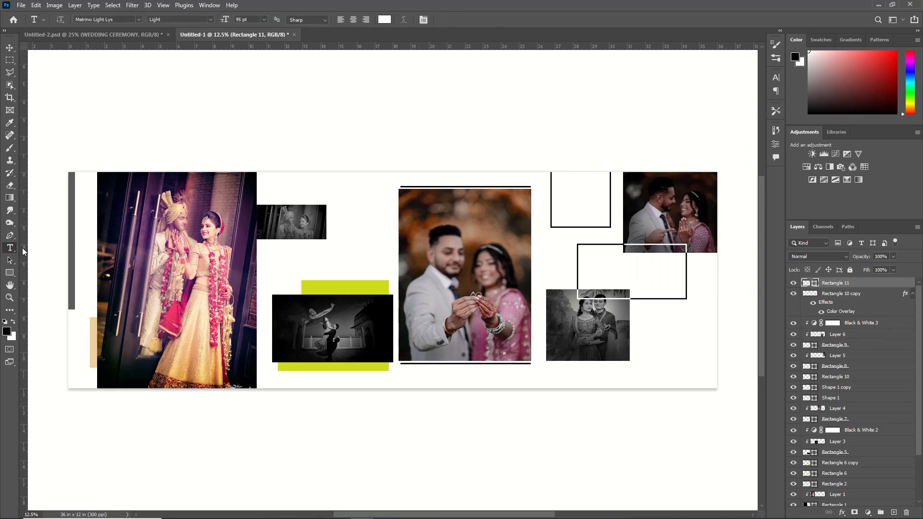
{"action": "left_click", "coordinate": [107, 323]}
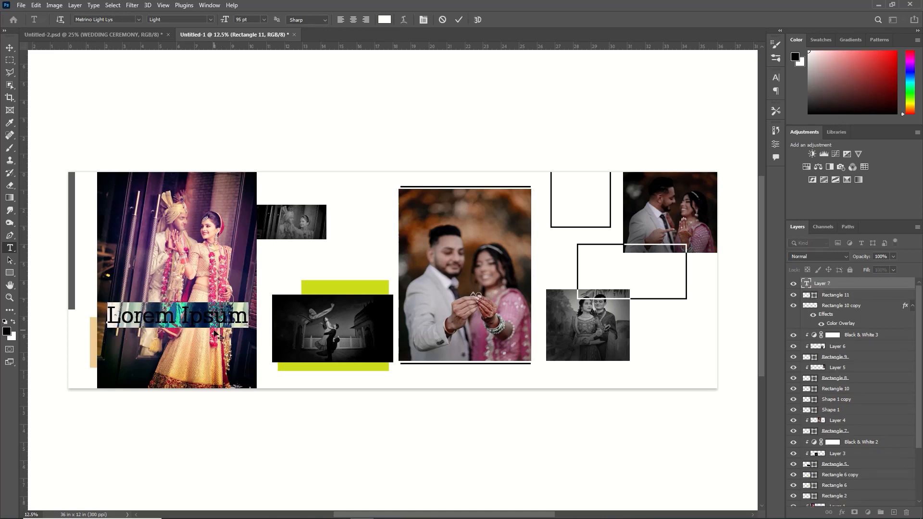
{"action": "key", "text": "BackSpace"}
{"action": "type", "text": "NANI"}
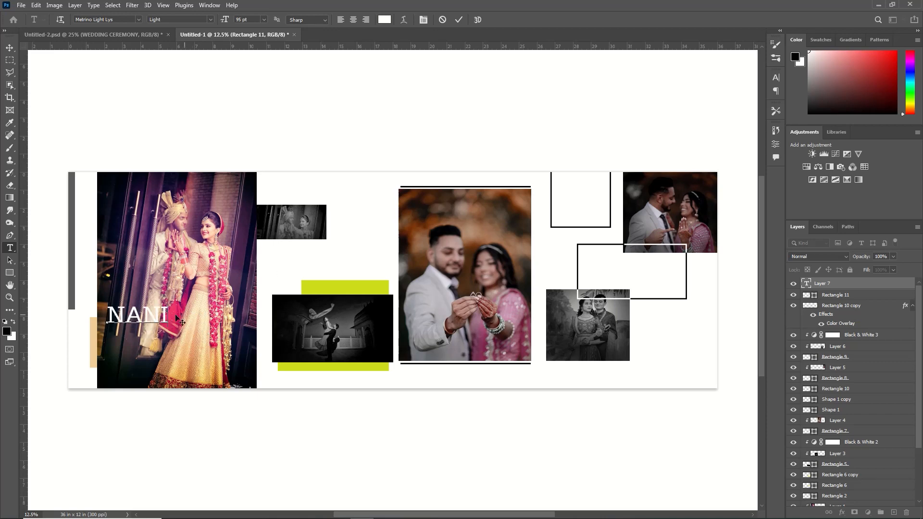
{"action": "left_click_drag", "start_coordinate": [167, 315], "coordinate": [93, 299]}
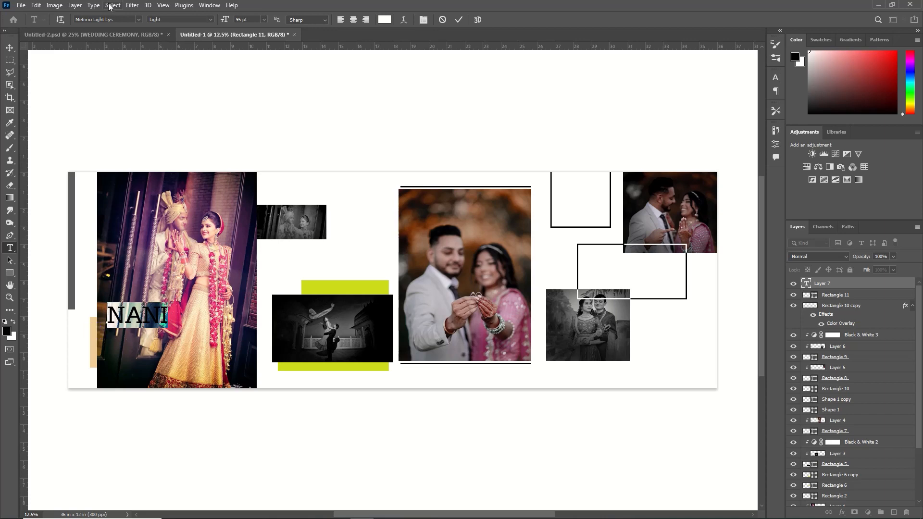
{"action": "left_click_drag", "start_coordinate": [416, 515], "coordinate": [359, 514]}
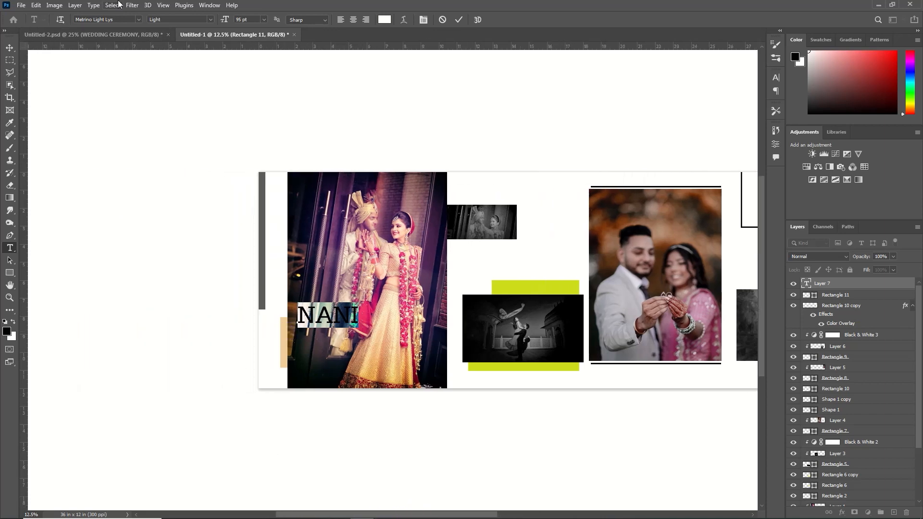
{"action": "left_click", "coordinate": [138, 21]}
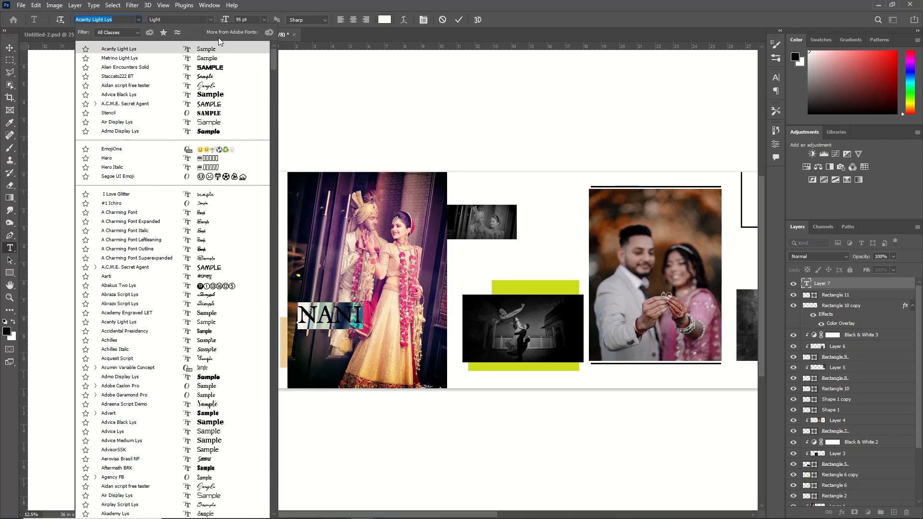
{"action": "left_click", "coordinate": [218, 69]}
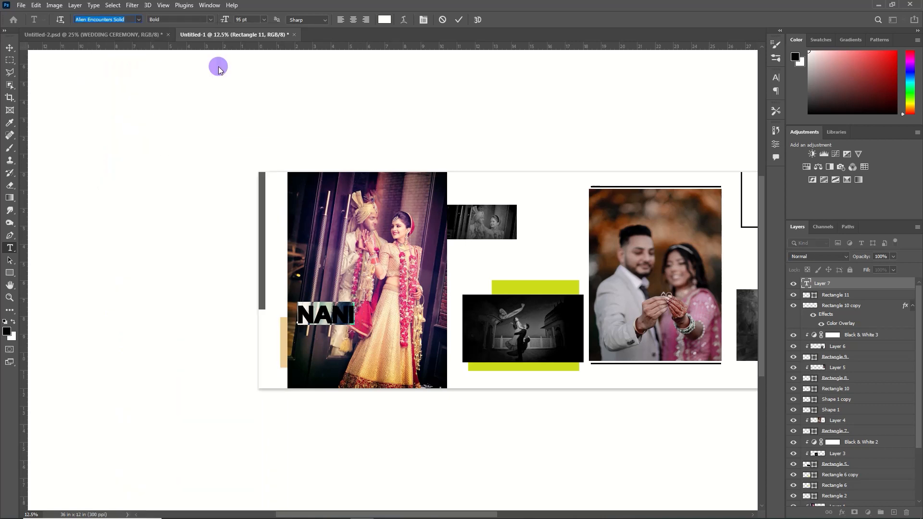
{"action": "left_click", "coordinate": [458, 20]}
- Shift the name text down and to the left, near the left edge of the large photo
{"action": "key", "text": "v"}
{"action": "key", "text": "shift+Left"}
{"action": "key", "text": "shift+Left"}
{"action": "key", "text": "shift+Left"}
{"action": "key", "text": "shift+Left"}
{"action": "key", "text": "shift+Left"}
{"action": "key", "text": "shift+Left"}
{"action": "key", "text": "shift+Down"}
{"action": "key", "text": "shift+Down"}
{"action": "key", "text": "shift+Down"}
{"action": "key", "text": "shift+Down"}
{"action": "key", "text": "shift+Down"}
{"action": "key", "text": "shift+Down"}
{"action": "key", "text": "shift+Down"}
{"action": "key", "text": "shift+Down"}
{"action": "key", "text": "shift+Down"}
{"action": "key", "text": "shift+Down"}
{"action": "key", "text": "shift+Down"}
{"action": "key", "text": "shift+Down"}
{"action": "key", "text": "shift+Down"}
{"action": "key", "text": "shift+Down"}
{"action": "key", "text": "shift+Down"}
{"action": "key", "text": "shift+Down"}
{"action": "key", "text": "shift+Down"}
{"action": "key", "text": "shift+Down"}
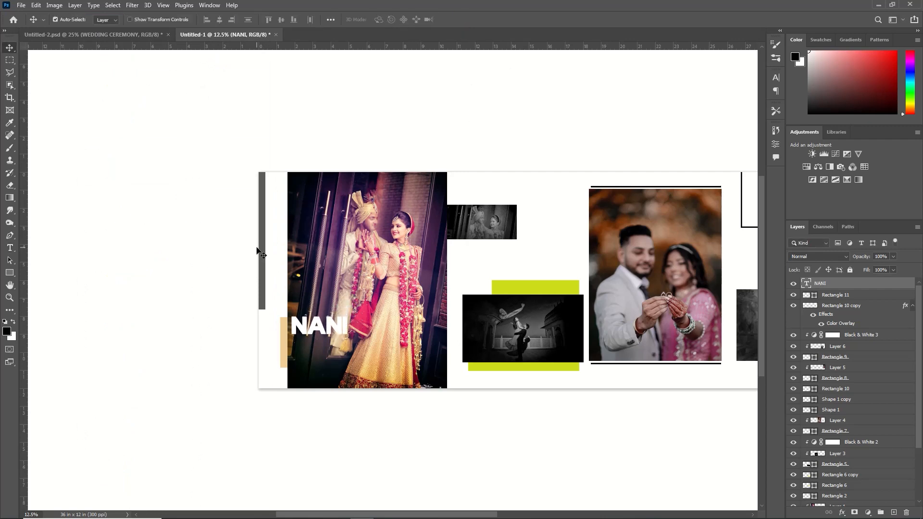
- Duplicate the name text and place the copy directly below the original
{"action": "key", "text": "ctrl+j"}
{"action": "key", "text": "shift+Down"}
{"action": "key", "text": "shift+Down"}
{"action": "key", "text": "shift+Down"}
{"action": "key", "text": "shift+Down"}
{"action": "key", "text": "shift+Down"}
{"action": "key", "text": "shift+Down"}
{"action": "key", "text": "shift+Down"}
{"action": "key", "text": "shift+Down"}
{"action": "key", "text": "shift+Down"}
{"action": "key", "text": "shift+Down"}
{"action": "key", "text": "shift+Down"}
{"action": "key", "text": "shift+Down"}
{"action": "key", "text": "shift+Down"}
{"action": "key", "text": "shift+Down"}
{"action": "key", "text": "shift+Down"}
{"action": "key", "text": "shift+Down"}
{"action": "key", "text": "shift+Down"}
{"action": "key", "text": "shift+Down"}
{"action": "key", "text": "shift+Down"}
{"action": "key", "text": "shift+Down"}
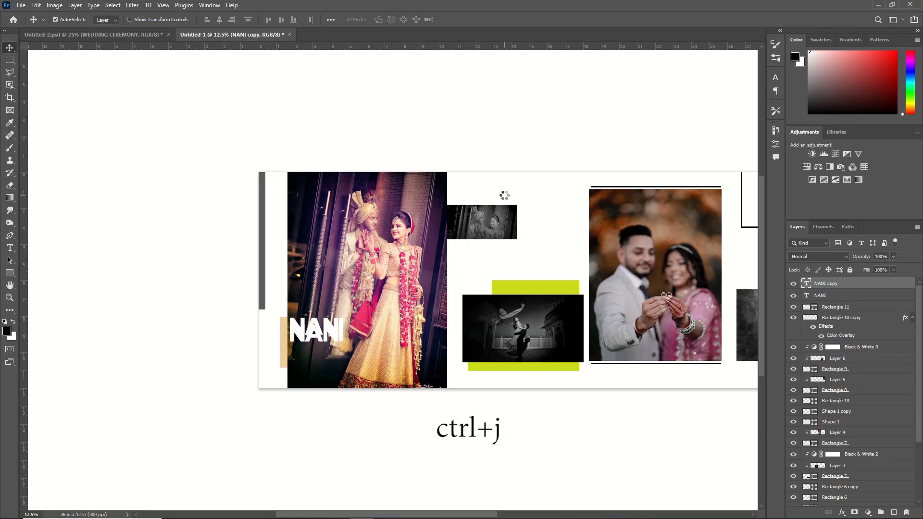
{"action": "key", "text": "shift+Down"}
{"action": "key", "text": "shift+Down"}
{"action": "key", "text": "shift+Down"}
{"action": "key", "text": "shift+Down"}
{"action": "key", "text": "shift+Down"}
{"action": "key", "text": "shift+Down"}
{"action": "key", "text": "shift+Down"}
{"action": "key", "text": "shift+Down"}
{"action": "key", "text": "shift+Down"}
{"action": "key", "text": "shift+Down"}
{"action": "key", "text": "shift+Down"}
{"action": "key", "text": "shift+Down"}
{"action": "key", "text": "shift+Down"}
{"action": "key", "text": "shift+Down"}
{"action": "key", "text": "shift+Down"}
{"action": "key", "text": "shift+Down"}
{"action": "key", "text": "shift+Down"}
{"action": "key", "text": "shift+Down"}
{"action": "key", "text": "shift+Down"}
{"action": "key", "text": "shift+Down"}
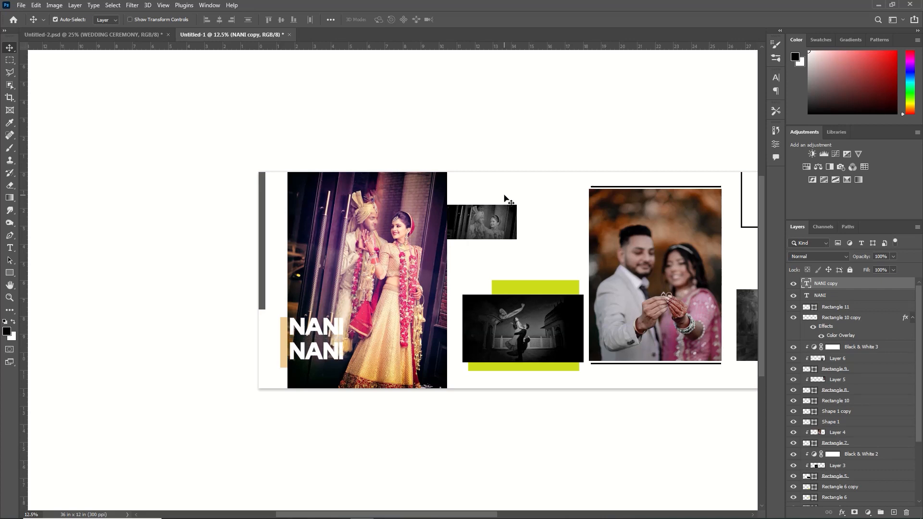
- Replace the lower text copy with the second partner's name and set its font to Stencil
{"action": "left_click", "coordinate": [10, 248]}
{"action": "left_click_drag", "start_coordinate": [343, 350], "coordinate": [289, 350]}
{"action": "key", "text": "BackSpace"}
{"action": "type", "text": "BINDU"}
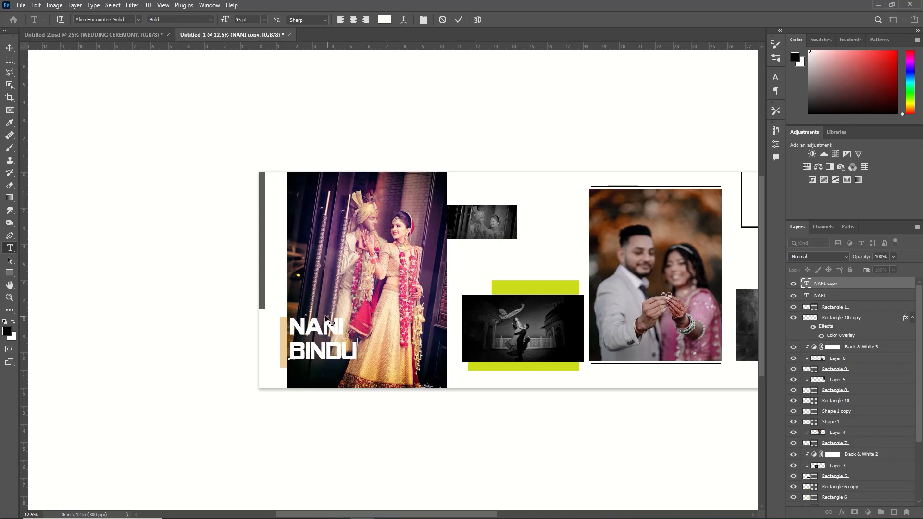
{"action": "left_click_drag", "start_coordinate": [357, 352], "coordinate": [278, 360]}
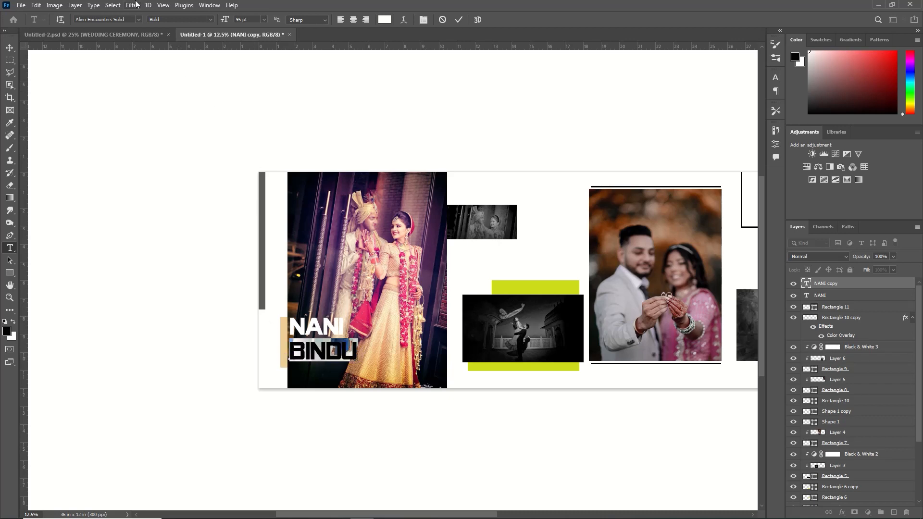
{"action": "left_click", "coordinate": [136, 20]}
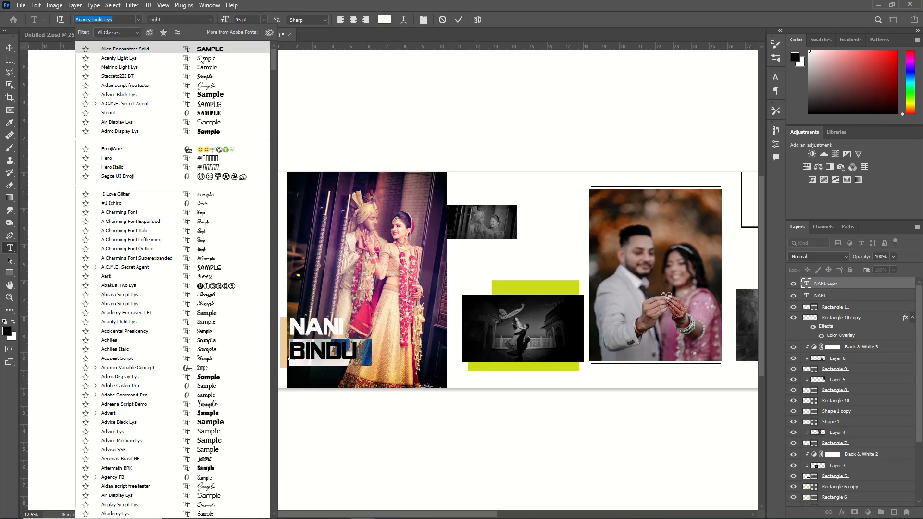
{"action": "left_click", "coordinate": [203, 113]}
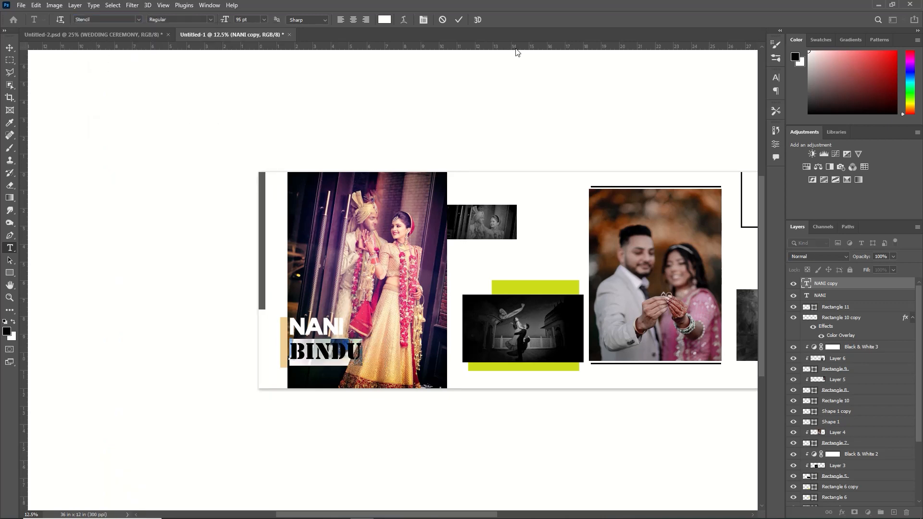
{"action": "left_click", "coordinate": [460, 20]}
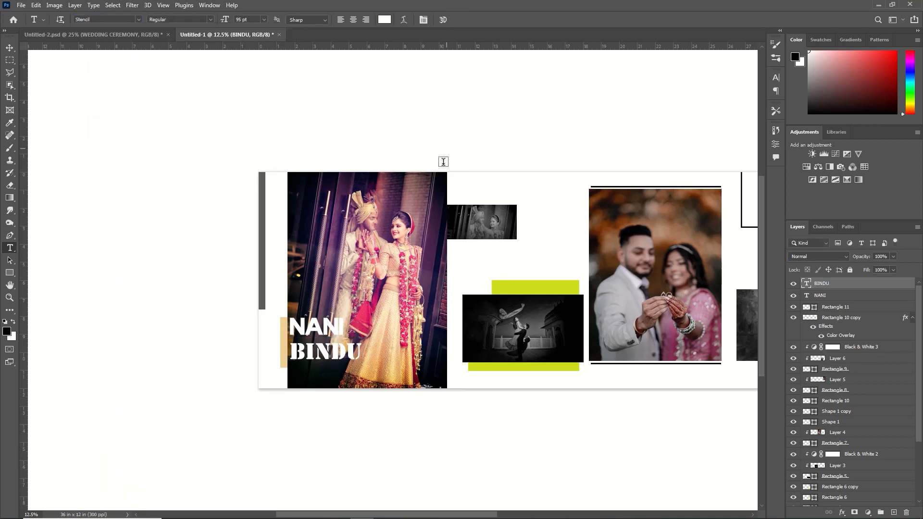
- Change the font of the first partner's name to Advice Black Lys
{"action": "left_click_drag", "start_coordinate": [344, 327], "coordinate": [281, 326]}
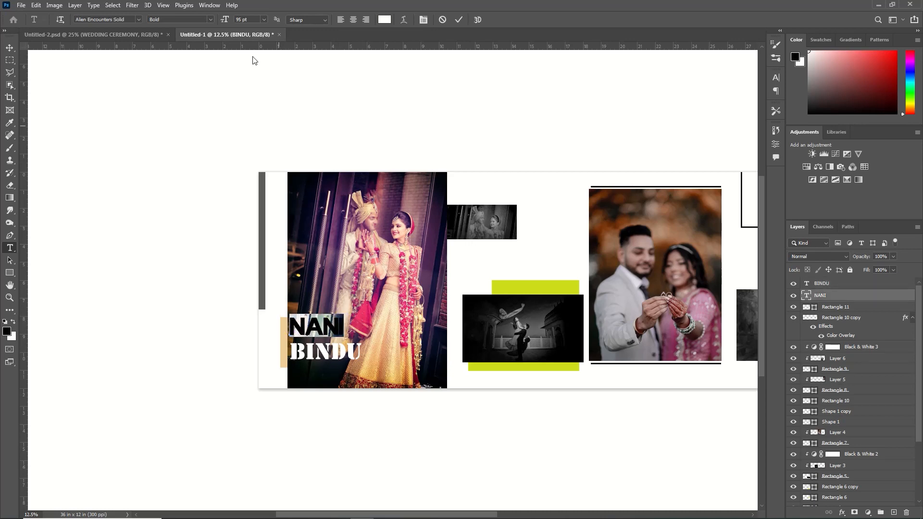
{"action": "left_click", "coordinate": [142, 19]}
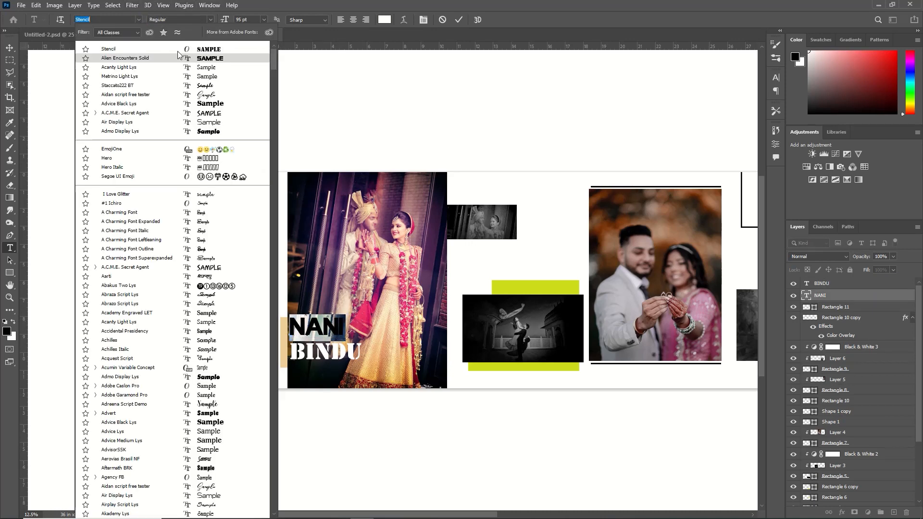
{"action": "left_click", "coordinate": [176, 97]}
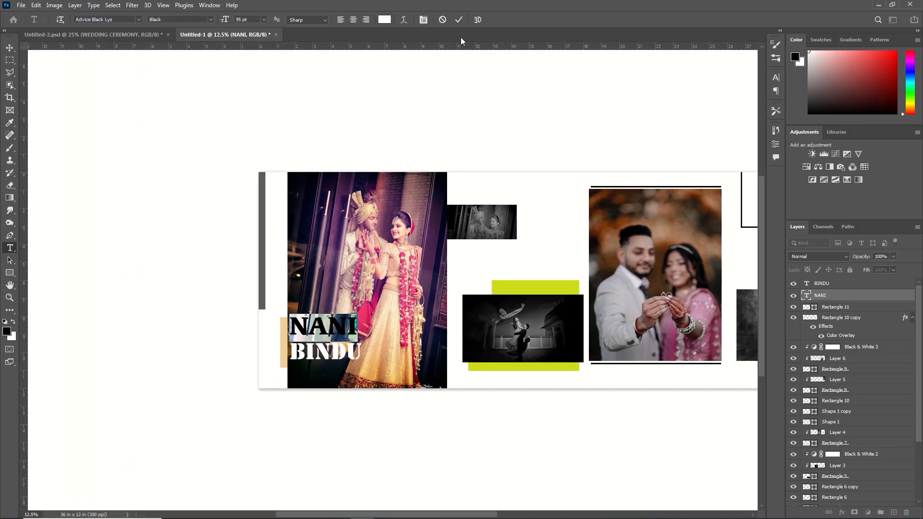
{"action": "left_click", "coordinate": [460, 20]}
- Add the white text CEREMONY at 30 pt below the two names
{"action": "left_click", "coordinate": [315, 371]}
{"action": "left_click", "coordinate": [264, 20]}
{"action": "left_click", "coordinate": [245, 108]}
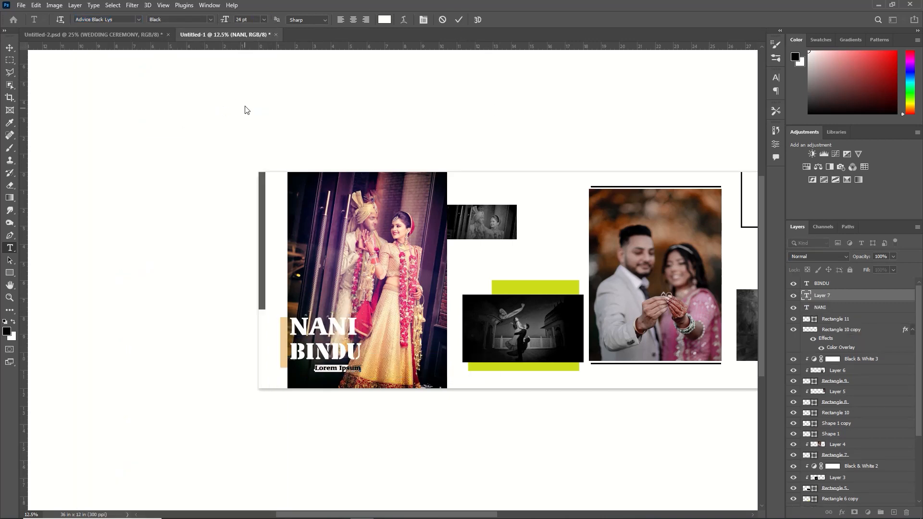
{"action": "type", "text": "CEREMONY"}
{"action": "key", "text": "ctrl+a"}
- Set the CEREMONY text's font to Stencil and nudge it right beneath the end of the second name
{"action": "left_click", "coordinate": [139, 19]}
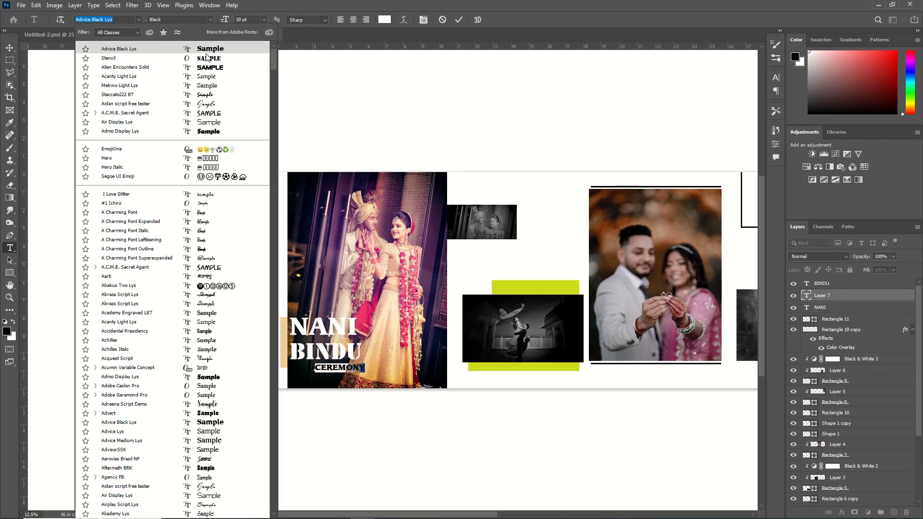
{"action": "left_click", "coordinate": [204, 67]}
{"action": "left_click", "coordinate": [458, 19]}
{"action": "key", "text": "v"}
{"action": "key", "text": "Right"}
{"action": "key", "text": "Right"}
{"action": "key", "text": "Right"}
{"action": "key", "text": "Right"}
{"action": "key", "text": "Right"}
- Add the black text MOMORIES in Stencil above the small black-and-white couple photo
{"action": "key", "text": "t"}
{"action": "scroll", "coordinate": [312, 193], "scroll_direction": "right", "scroll_amount": 3}
{"action": "left_click", "coordinate": [294, 192]}
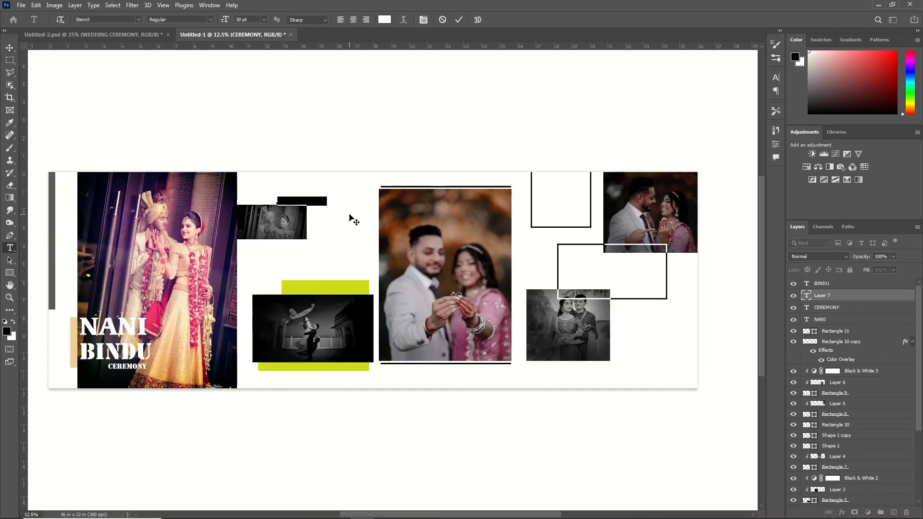
{"action": "left_click", "coordinate": [384, 19]}
{"action": "left_click", "coordinate": [503, 346]}
{"action": "type", "text": "MOMORIES"}
- Reduce the MOMORIES text size and shift it right to line up with the small photo's right edge
{"action": "left_click_drag", "start_coordinate": [319, 201], "coordinate": [269, 189]}
{"action": "left_click", "coordinate": [264, 19]}
{"action": "left_click", "coordinate": [250, 99]}
{"action": "left_click", "coordinate": [459, 20]}
{"action": "key", "text": "v"}
{"action": "key", "text": "shift+Right"}
{"action": "key", "text": "shift+Right"}
{"action": "key", "text": "shift+Right"}
{"action": "key", "text": "shift+Right"}
{"action": "key", "text": "shift+Right"}
{"action": "key", "text": "shift+Right"}
{"action": "key", "text": "shift+Right"}
{"action": "key", "text": "shift+Right"}
{"action": "key", "text": "shift+Right"}
{"action": "key", "text": "shift+Right"}
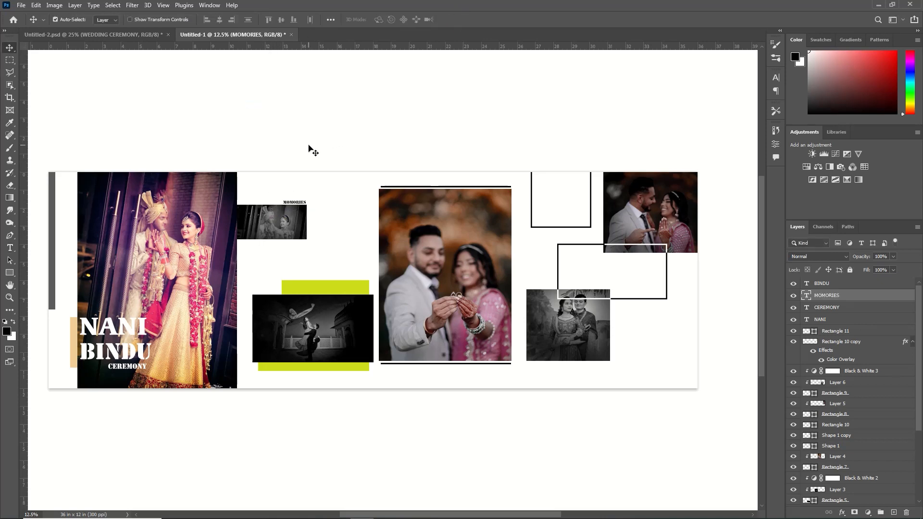
- Copy the "Life is the flower" quote from Untitled-2.psd below the small photo and the "Wishing you the best" text onto the upper green bar
{"action": "left_click", "coordinate": [147, 36]}
{"action": "left_click_drag", "start_coordinate": [663, 181], "coordinate": [284, 256]}
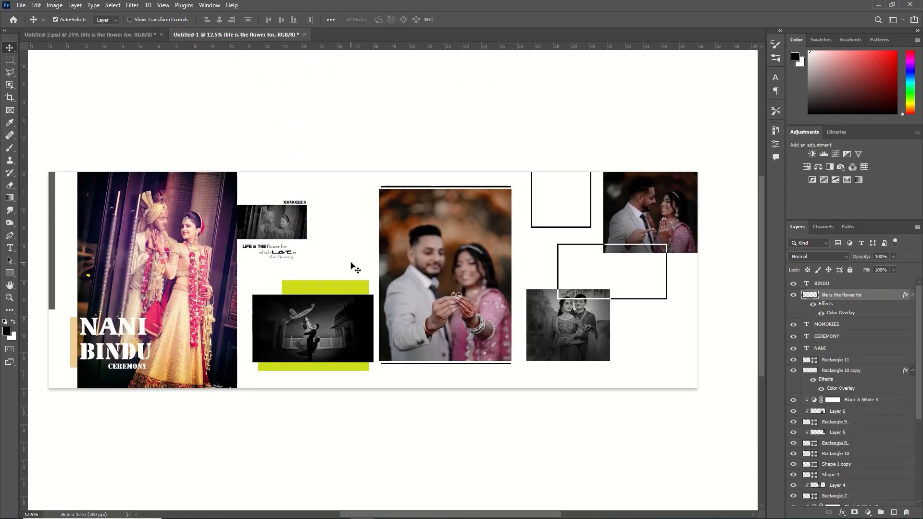
{"action": "left_click", "coordinate": [141, 33]}
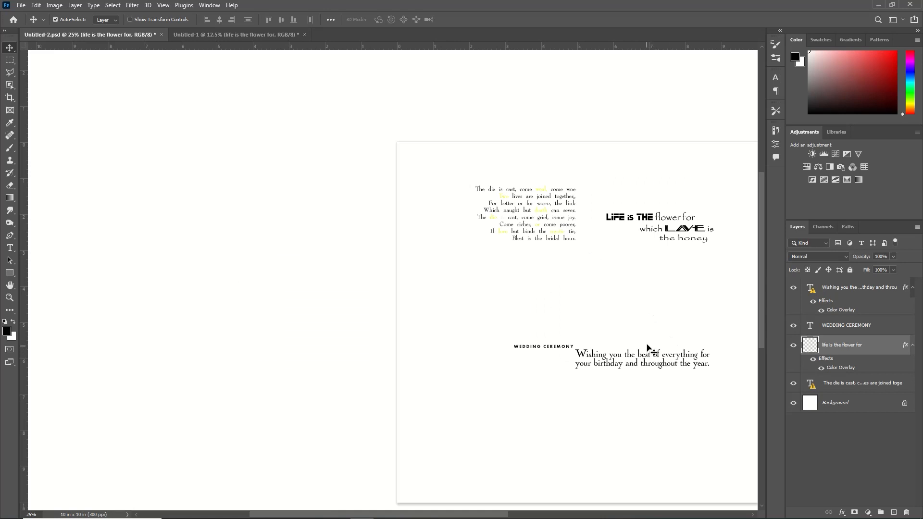
{"action": "left_click_drag", "start_coordinate": [685, 359], "coordinate": [330, 287]}
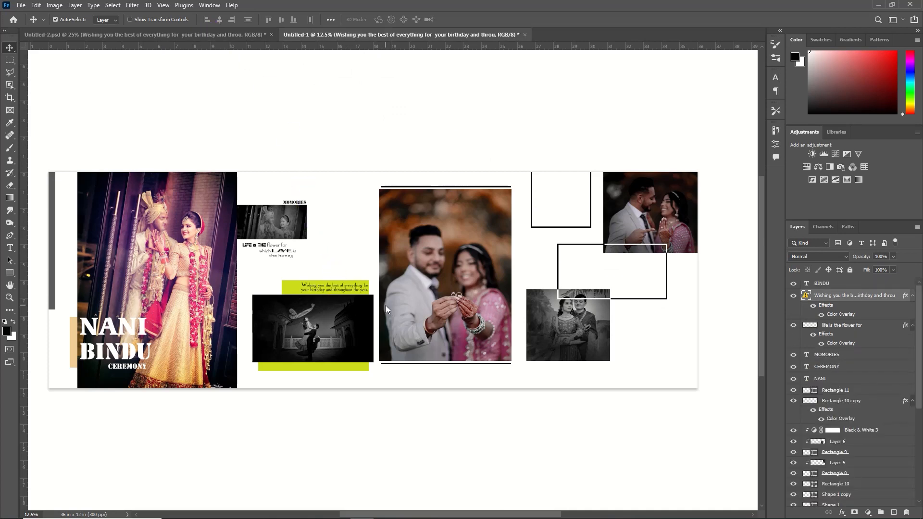
{"action": "left_click", "coordinate": [495, 230]}
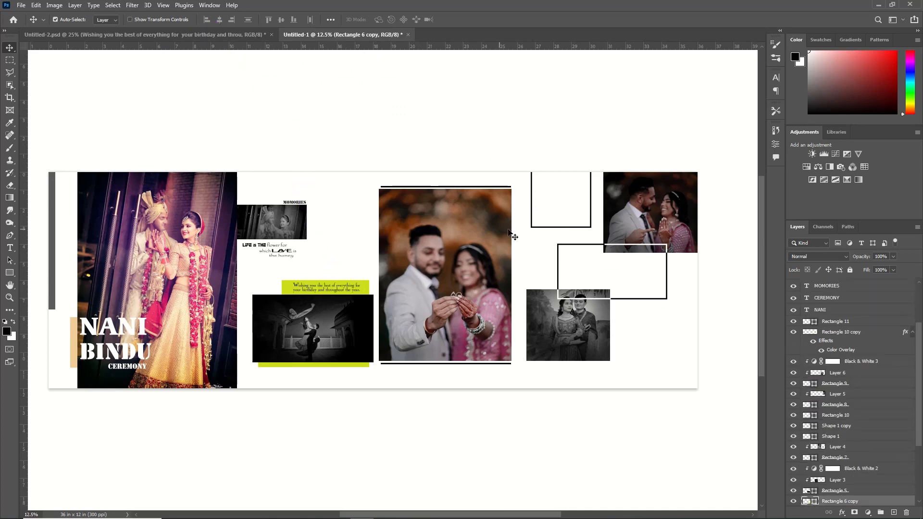
- Copy the "The die is cast" poem from Untitled-2.psd into the upper black frame beside the top-right couple photo
{"action": "left_click", "coordinate": [228, 35]}
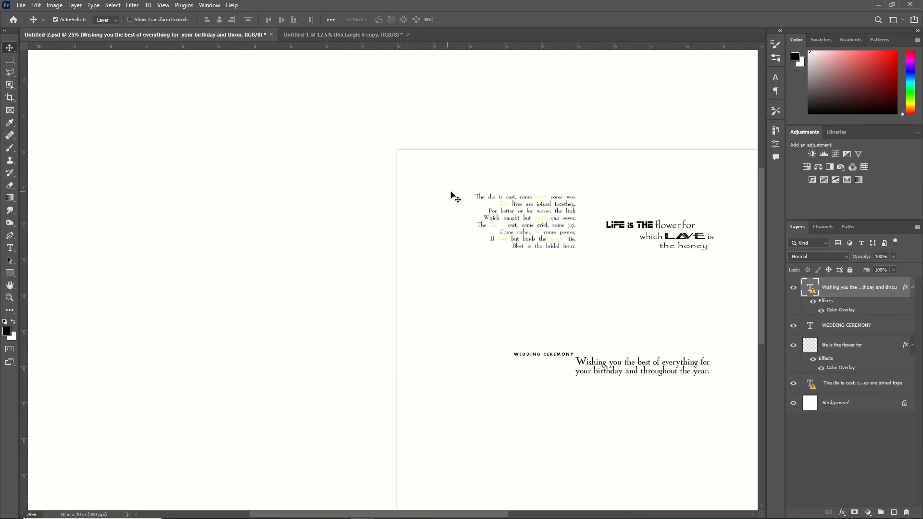
{"action": "left_click_drag", "start_coordinate": [506, 212], "coordinate": [560, 201]}
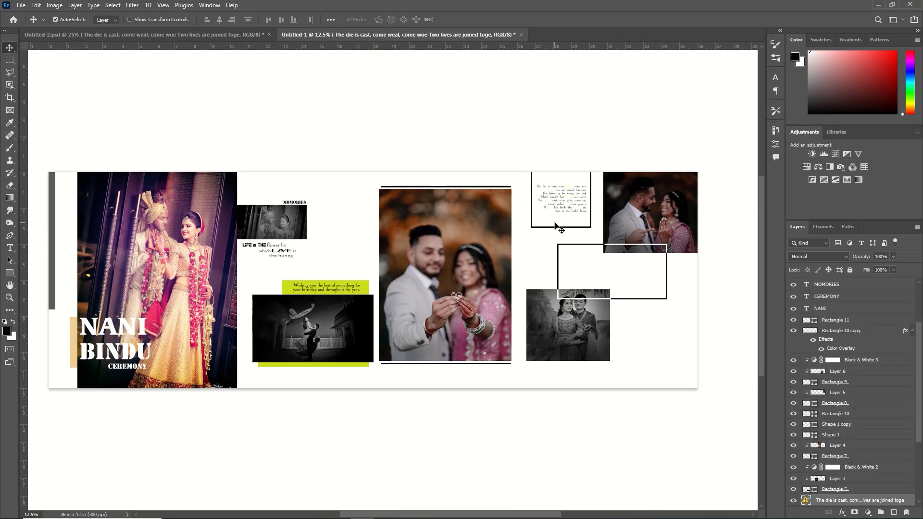
- Add the text WEDDING in Stencil at 95 pt above the other layers, just below the poem frame
{"action": "scroll", "coordinate": [833, 294], "scroll_direction": "up", "scroll_amount": 3}
{"action": "left_click", "coordinate": [833, 285]}
{"action": "key", "text": "t"}
{"action": "left_click", "coordinate": [520, 243]}
{"action": "type", "text": "WEDDING"}
- Set the colour of the whole WEDDING text to black
{"action": "left_click", "coordinate": [385, 20]}
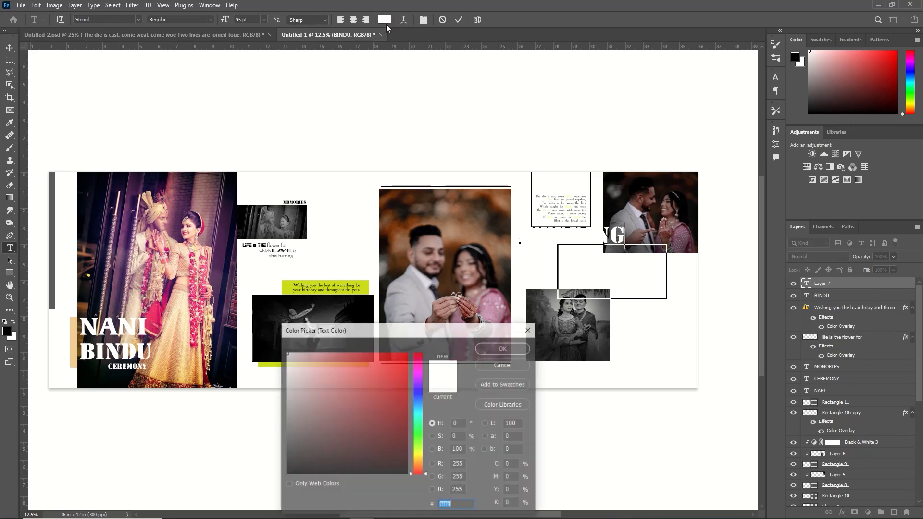
{"action": "left_click", "coordinate": [339, 465]}
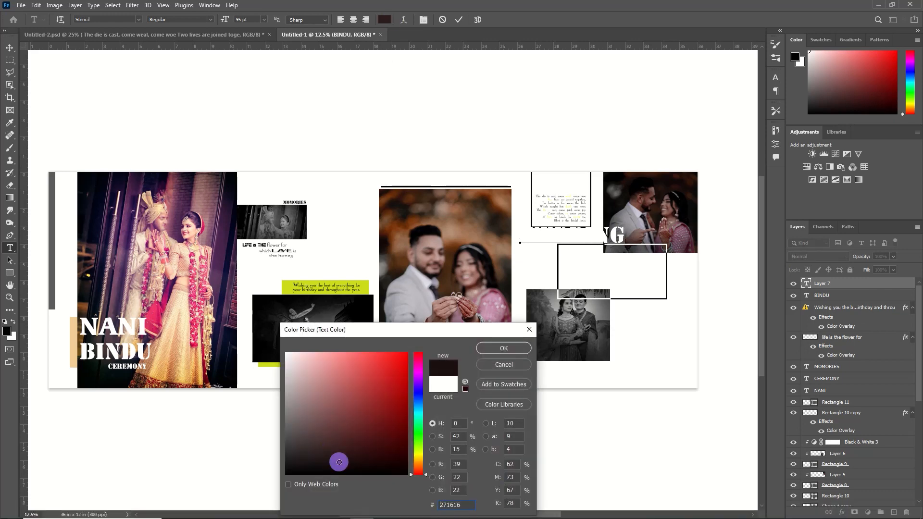
{"action": "left_click", "coordinate": [510, 351]}
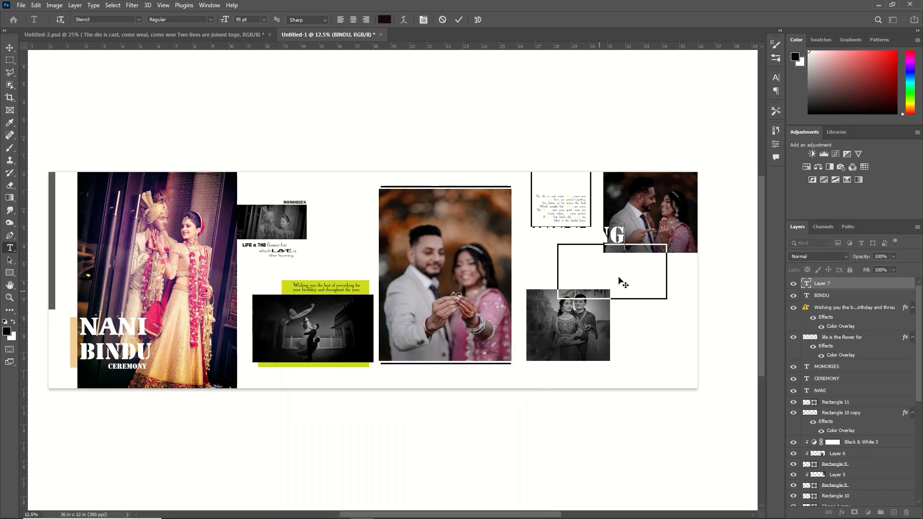
{"action": "left_click_drag", "start_coordinate": [625, 236], "coordinate": [476, 244]}
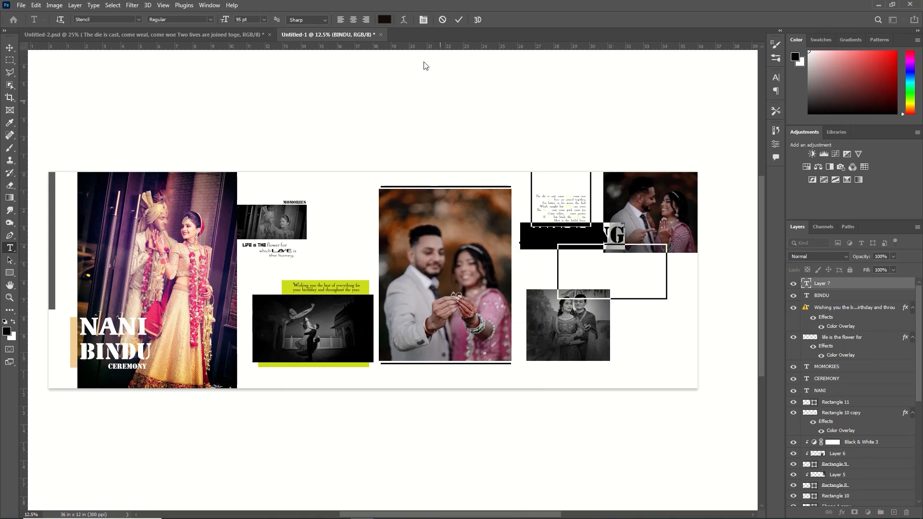
{"action": "left_click", "coordinate": [383, 19]}
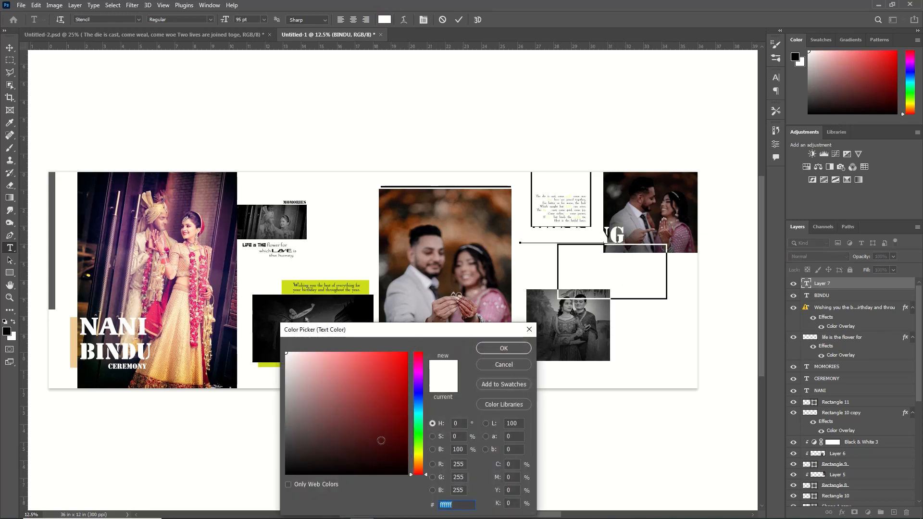
{"action": "left_click", "coordinate": [496, 346]}
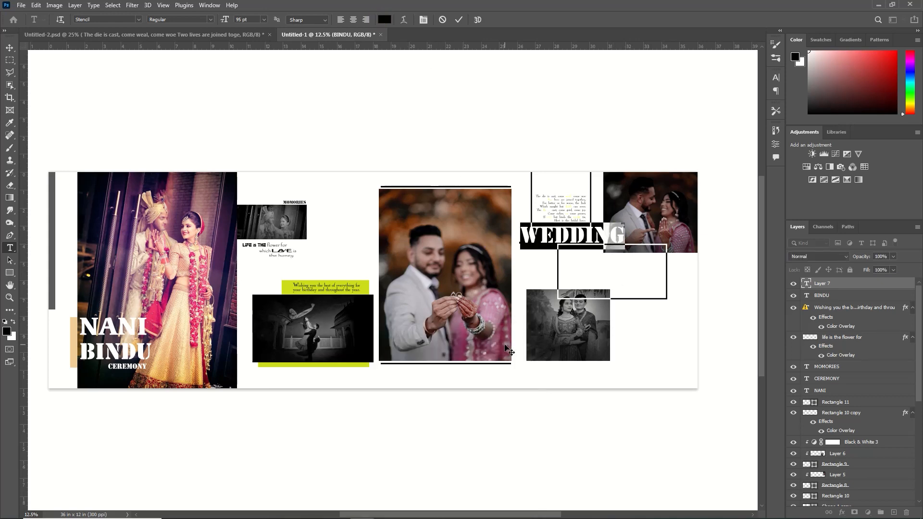
{"action": "left_click", "coordinate": [459, 20]}
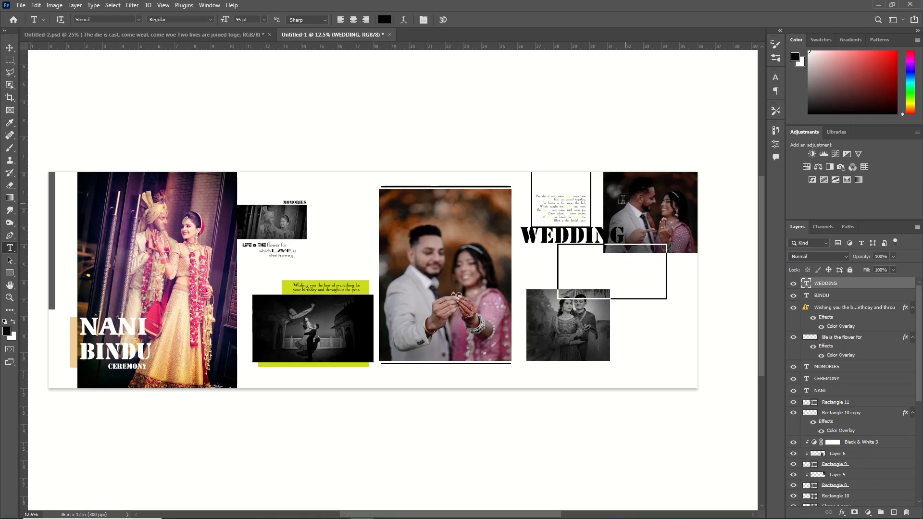
- Move the upper black frame and the poem inside it slightly right, towards the top-right couple photo
{"action": "left_click", "coordinate": [10, 48]}
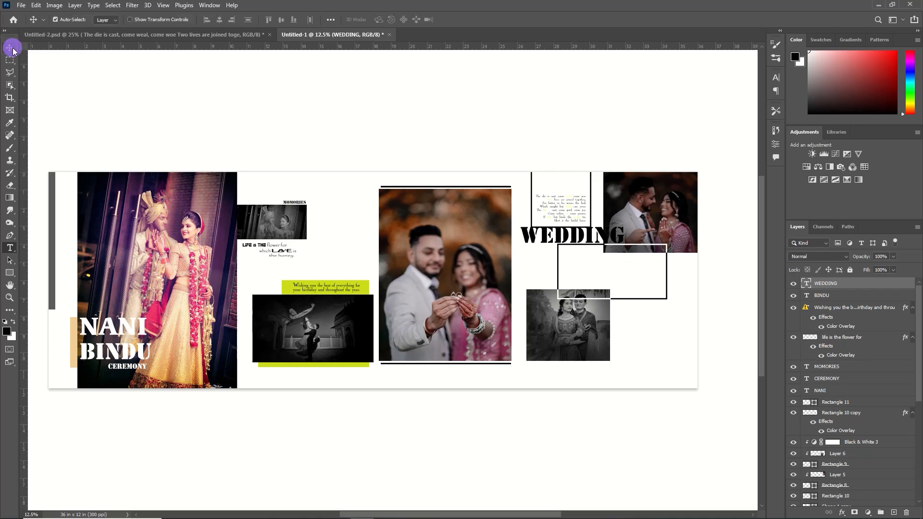
{"action": "left_click", "coordinate": [591, 204]}
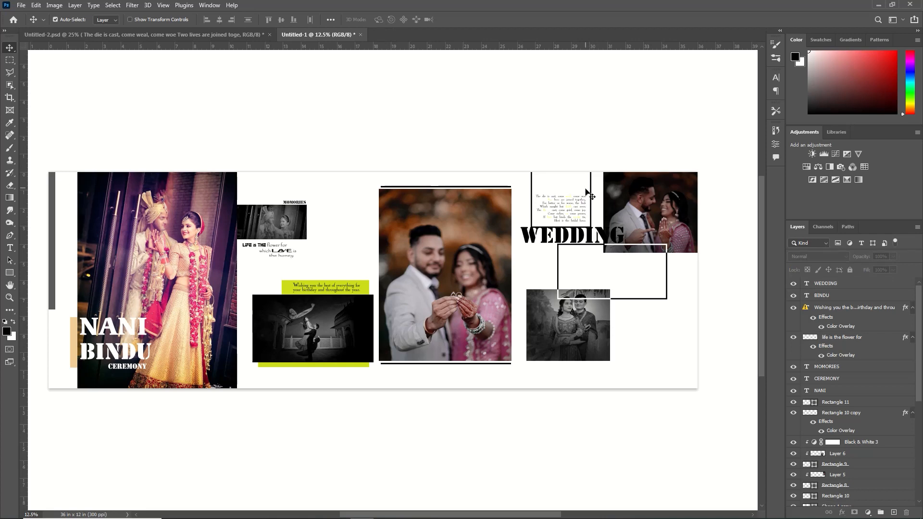
{"action": "left_click", "coordinate": [591, 202]}
{"action": "left_click", "coordinate": [585, 175]}
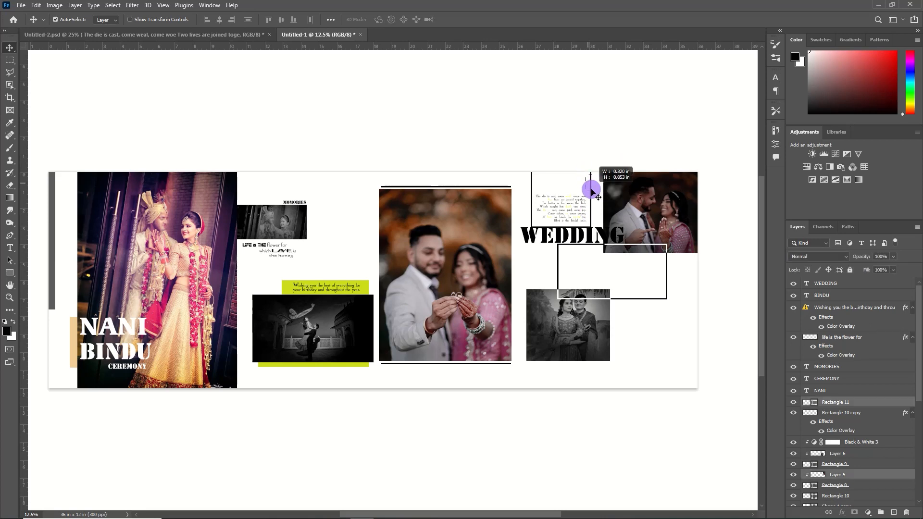
{"action": "left_click_drag", "start_coordinate": [597, 198], "coordinate": [544, 196]}
{"action": "key", "text": "shift+Right"}
{"action": "key", "text": "shift+Right"}
{"action": "key", "text": "shift+Right"}
{"action": "key", "text": "shift+Right"}
{"action": "key", "text": "shift+Right"}
{"action": "key", "text": "shift+Right"}
{"action": "key", "text": "shift+Right"}
{"action": "key", "text": "shift+Right"}
{"action": "key", "text": "shift+Right"}
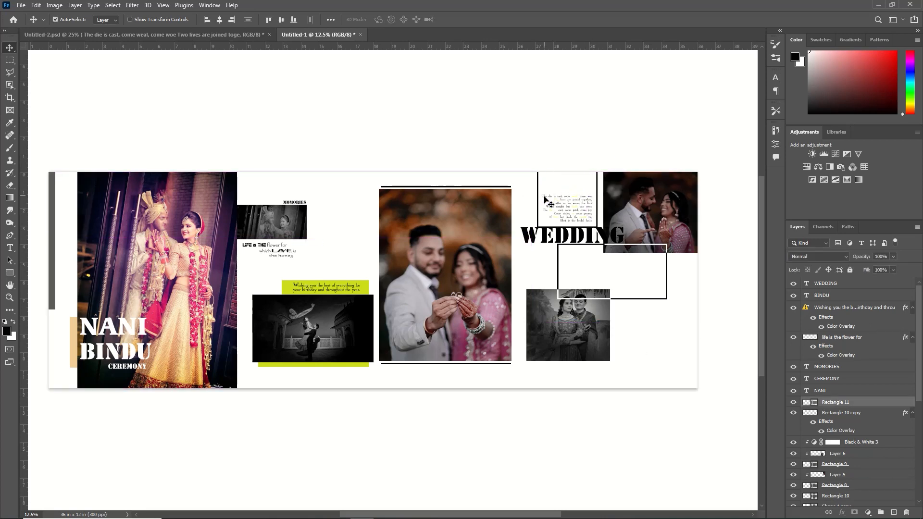
- Rotate the WEDDING text 90° clockwise and move it left against the right edge of the large couple photo
{"action": "left_click", "coordinate": [566, 235]}
{"action": "key", "text": "ctrl+t"}
{"action": "right_click", "coordinate": [563, 238]}
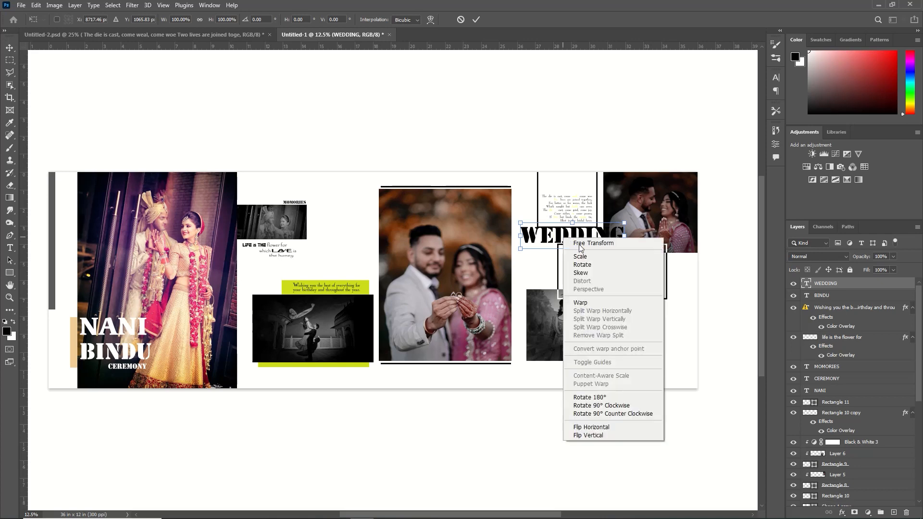
{"action": "left_click", "coordinate": [603, 403]}
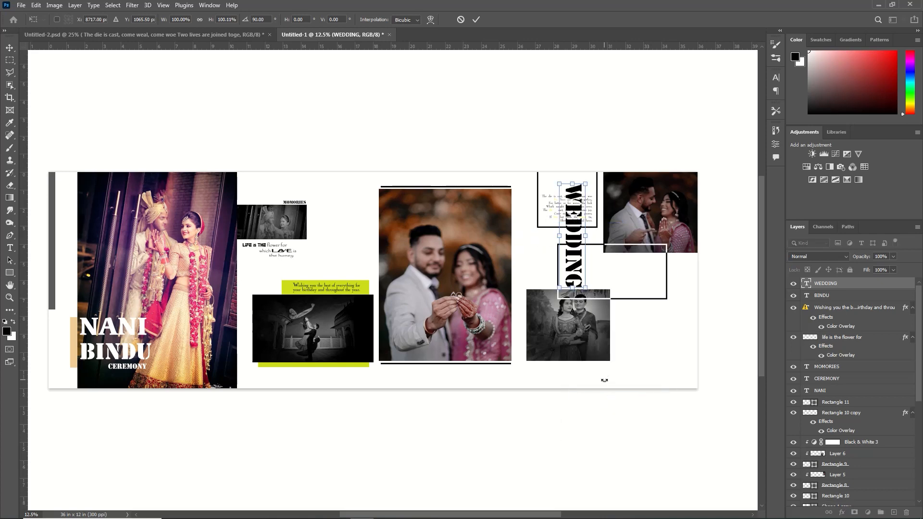
{"action": "left_click", "coordinate": [482, 19]}
{"action": "key", "text": "shift+Left"}
{"action": "key", "text": "shift+Left"}
{"action": "key", "text": "shift+Left"}
{"action": "key", "text": "shift+Left"}
{"action": "key", "text": "shift+Left"}
{"action": "key", "text": "shift+Left"}
{"action": "key", "text": "shift+Left"}
{"action": "key", "text": "shift+Left"}
{"action": "key", "text": "shift+Left"}
{"action": "key", "text": "shift+Left"}
{"action": "key", "text": "shift+Left"}
{"action": "key", "text": "shift+Left"}
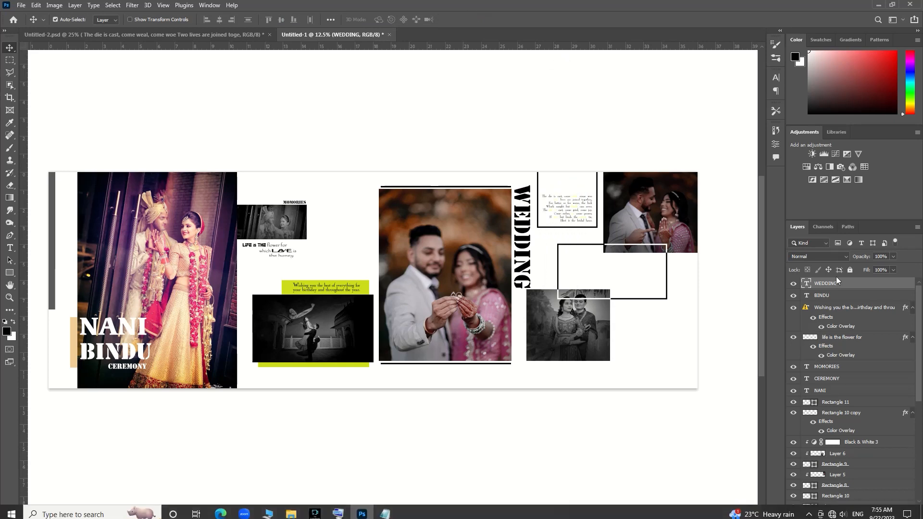
- Lower the vertical WEDDING text's opacity to 58% and set its font to Advice Black Lys
{"action": "left_click_drag", "start_coordinate": [871, 258], "coordinate": [840, 262]}
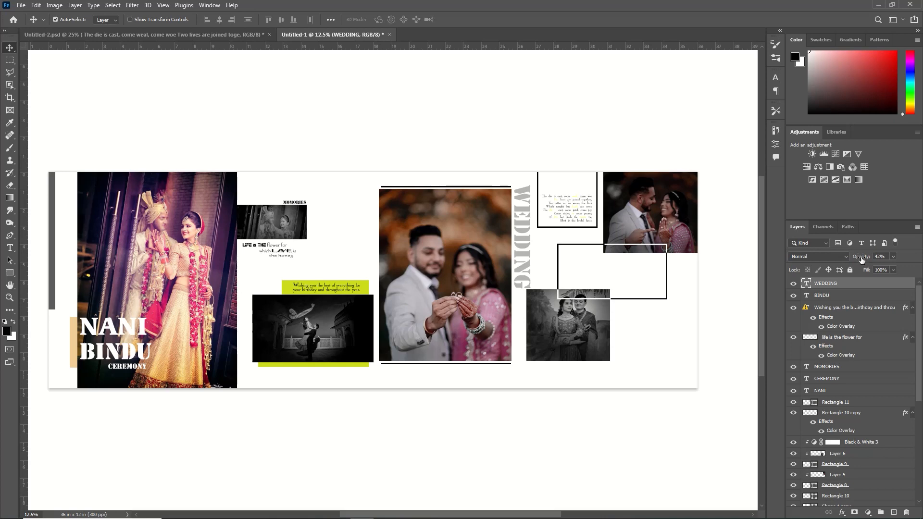
{"action": "left_click_drag", "start_coordinate": [860, 257], "coordinate": [867, 259]}
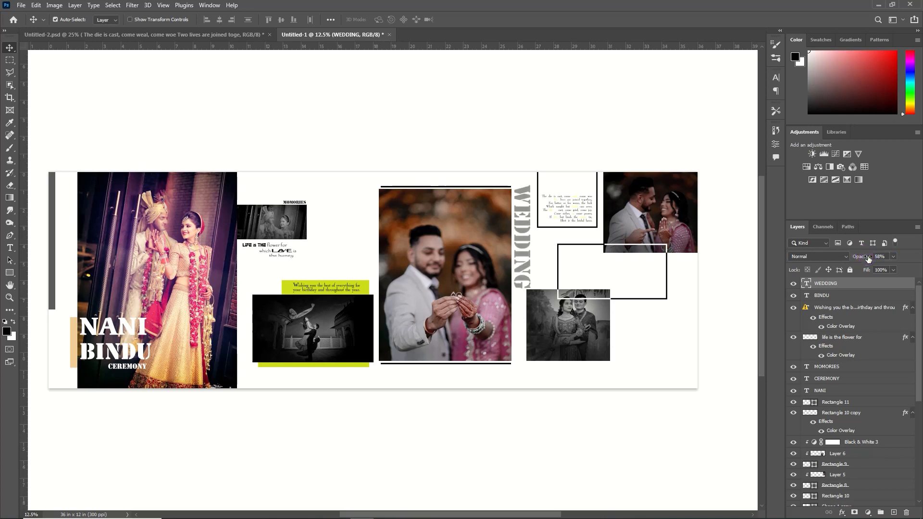
{"action": "double_click", "coordinate": [523, 192]}
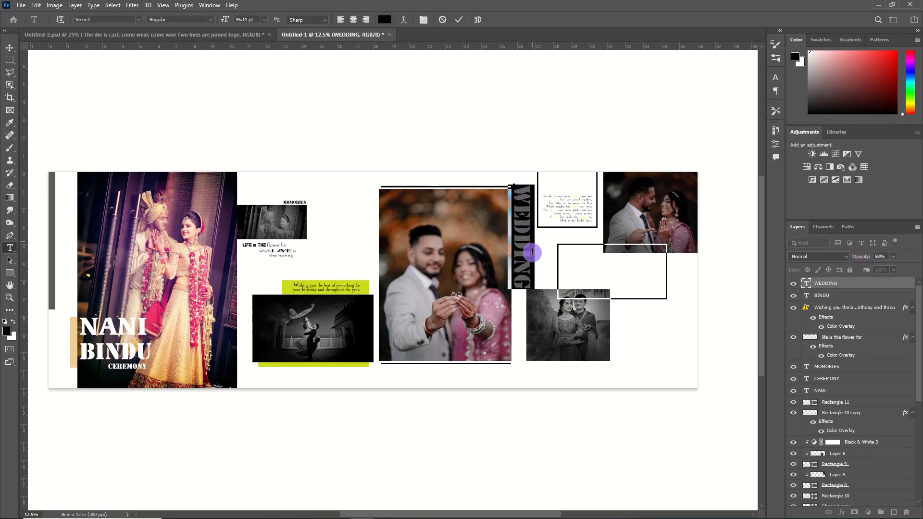
{"action": "left_click", "coordinate": [138, 20]}
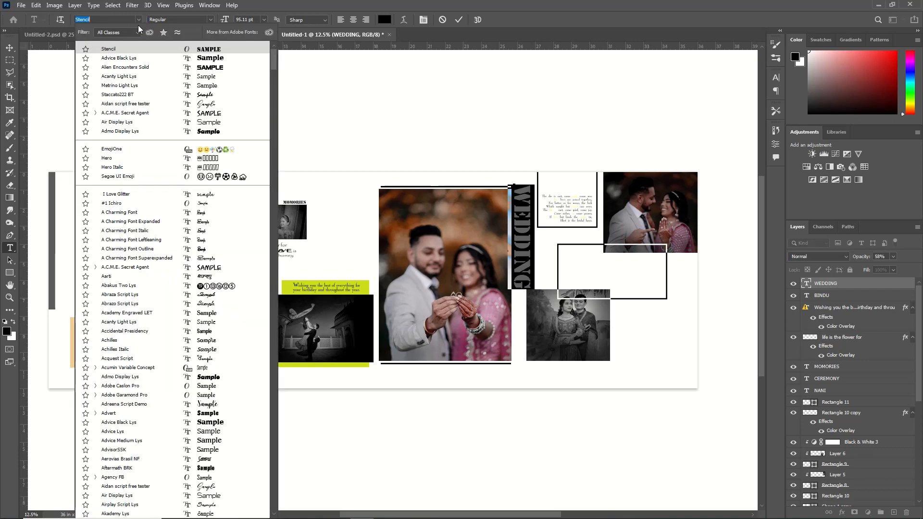
{"action": "left_click", "coordinate": [217, 57]}
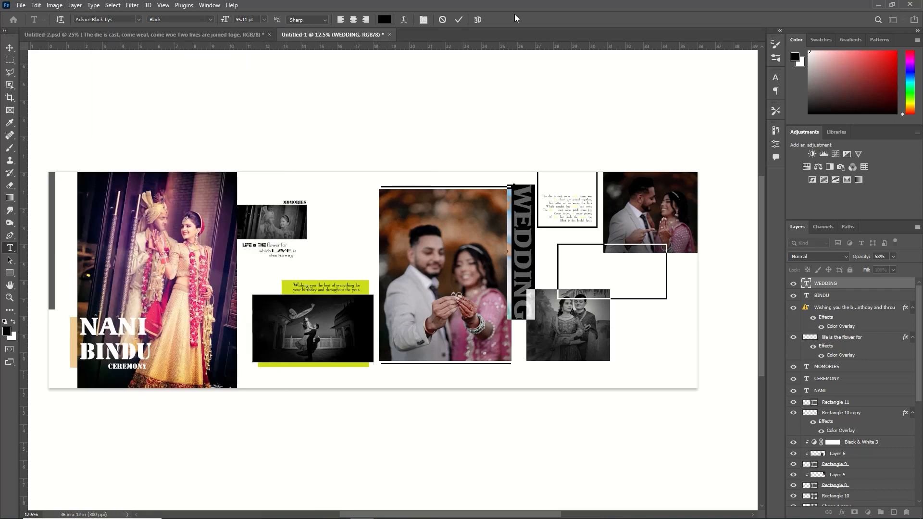
{"action": "left_click", "coordinate": [456, 20]}
- Duplicate the vertical WEDDING text, turn the copy horizontal, and place it much smaller inside the lower black frame
{"action": "key", "text": "v"}
{"action": "key", "text": "ctrl+j"}
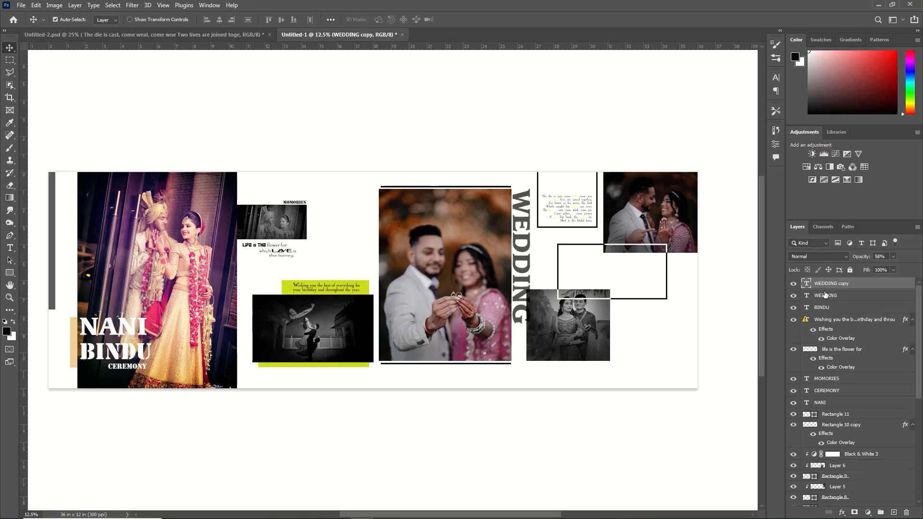
{"action": "key", "text": "ctrl+t"}
{"action": "right_click", "coordinate": [518, 279]}
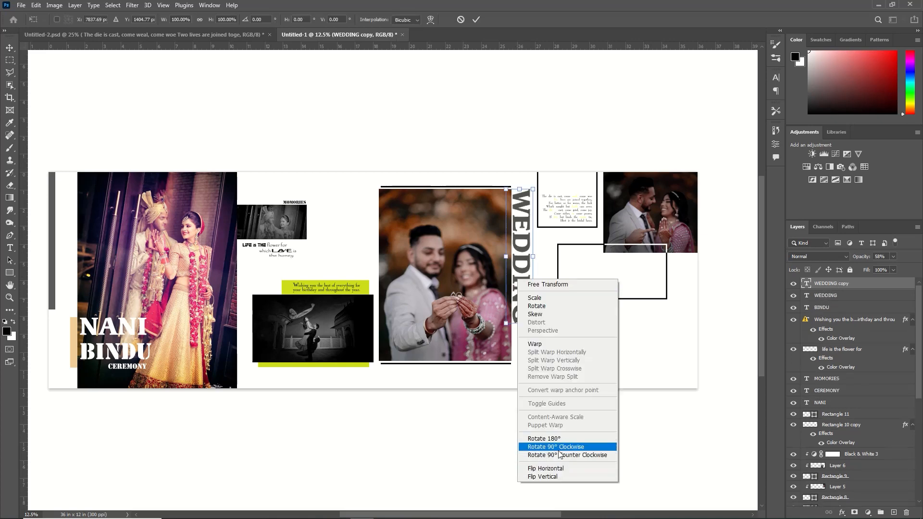
{"action": "left_click", "coordinate": [558, 447]}
{"action": "key", "text": "Return"}
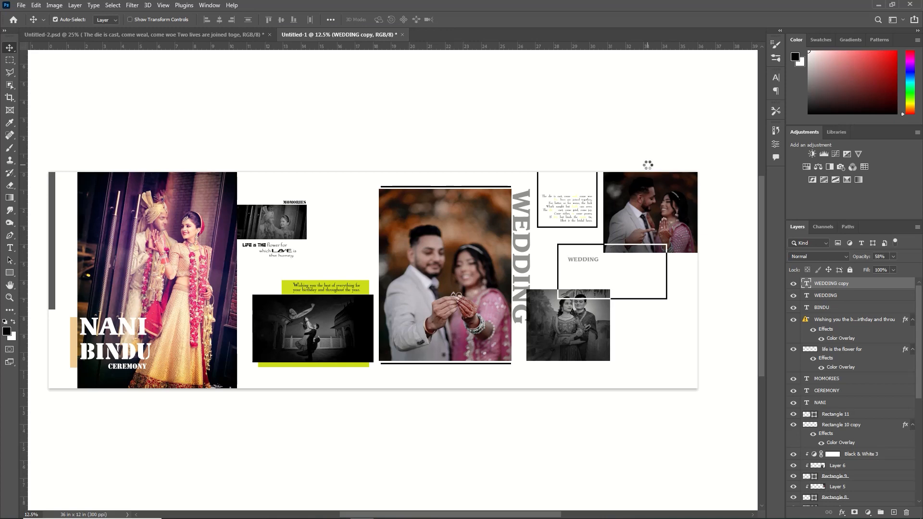
- Add the black text GROOM in Advice Black Lys at 36 pt beneath the small WEDDING text in the lower frame
{"action": "left_click", "coordinate": [10, 248]}
{"action": "left_click", "coordinate": [568, 275]}
{"action": "left_click", "coordinate": [264, 20]}
{"action": "left_click", "coordinate": [256, 93]}
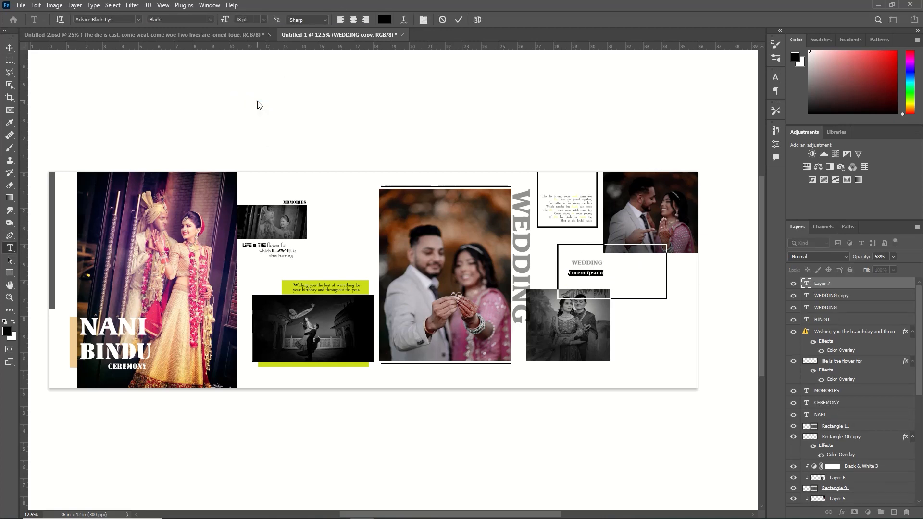
{"action": "left_click", "coordinate": [252, 120]}
{"action": "type", "text": "GROOM"}
{"action": "left_click", "coordinate": [458, 19]}
{"action": "left_click_drag", "start_coordinate": [609, 276], "coordinate": [575, 269]}
{"action": "left_click", "coordinate": [850, 285]}
{"action": "key", "text": "Delete"}
{"action": "left_click", "coordinate": [599, 273]}
{"action": "left_click", "coordinate": [510, 96]}
{"action": "left_click_drag", "start_coordinate": [572, 271], "coordinate": [601, 282]}
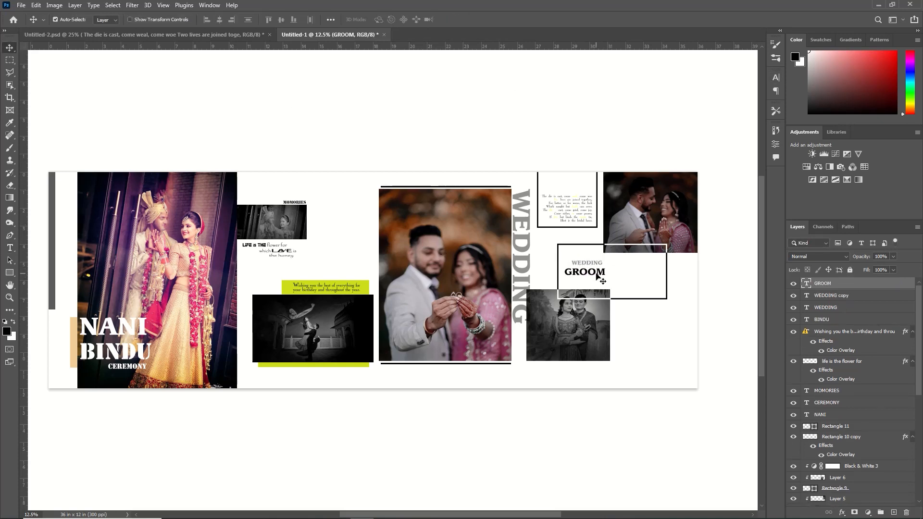
- Widen the GROOM text's letter spacing and lower its opacity to 81%
{"action": "double_click", "coordinate": [568, 273]}
{"action": "left_click", "coordinate": [775, 78]}
{"action": "left_click_drag", "start_coordinate": [722, 117], "coordinate": [735, 117]}
{"action": "left_click", "coordinate": [758, 70]}
{"action": "key", "text": "BackSpace"}
{"action": "left_click_drag", "start_coordinate": [865, 257], "coordinate": [857, 256]}
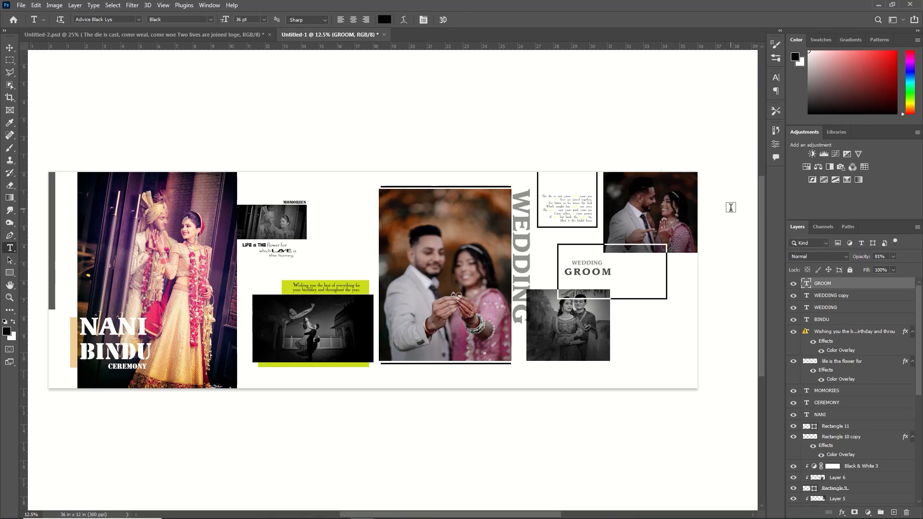
- Set the GROOM text's font to Stencil and its letter spacing to 260
{"action": "left_click", "coordinate": [138, 19]}
{"action": "left_click", "coordinate": [459, 19]}
{"action": "key", "text": "v"}
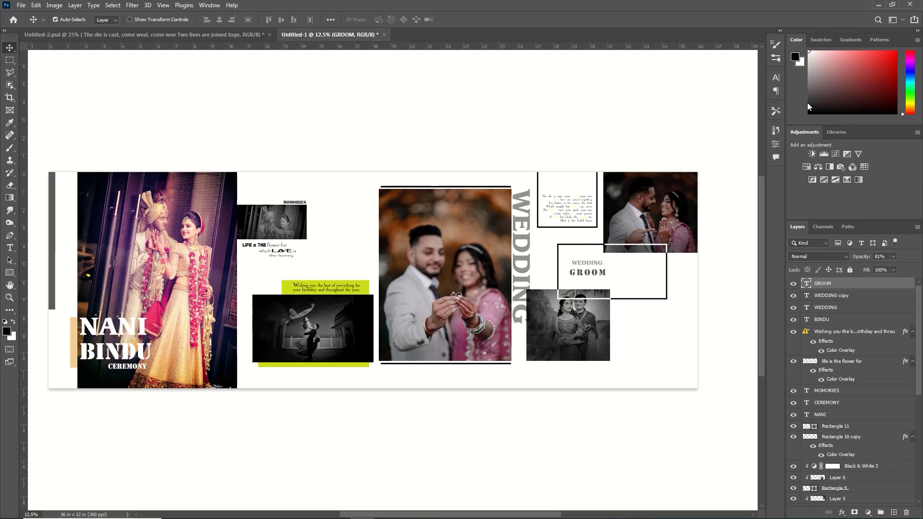
{"action": "double_click", "coordinate": [596, 273]}
{"action": "left_click", "coordinate": [775, 77]}
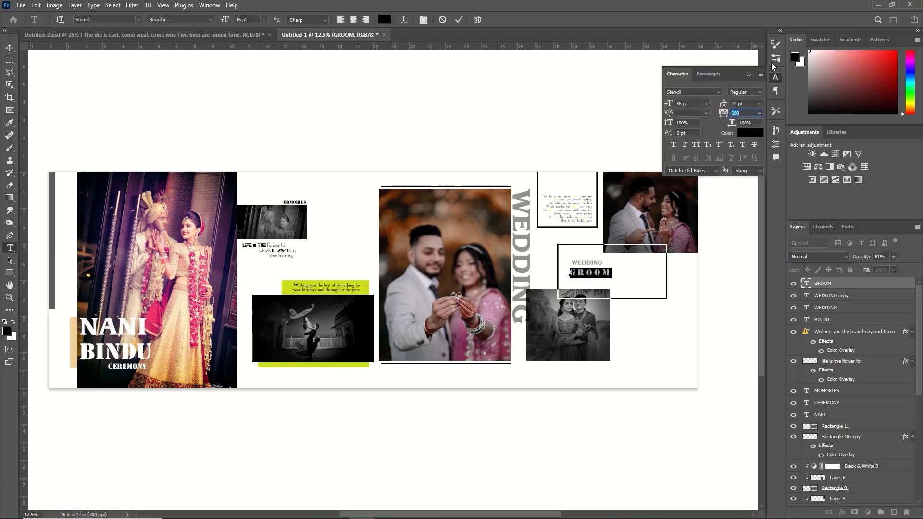
{"action": "left_click", "coordinate": [775, 77]}
{"action": "left_click", "coordinate": [699, 269]}
{"action": "left_click", "coordinate": [625, 273]}
{"action": "left_click", "coordinate": [264, 20]}
{"action": "left_click_drag", "start_coordinate": [225, 21], "coordinate": [264, 23]}
{"action": "left_click", "coordinate": [226, 80]}
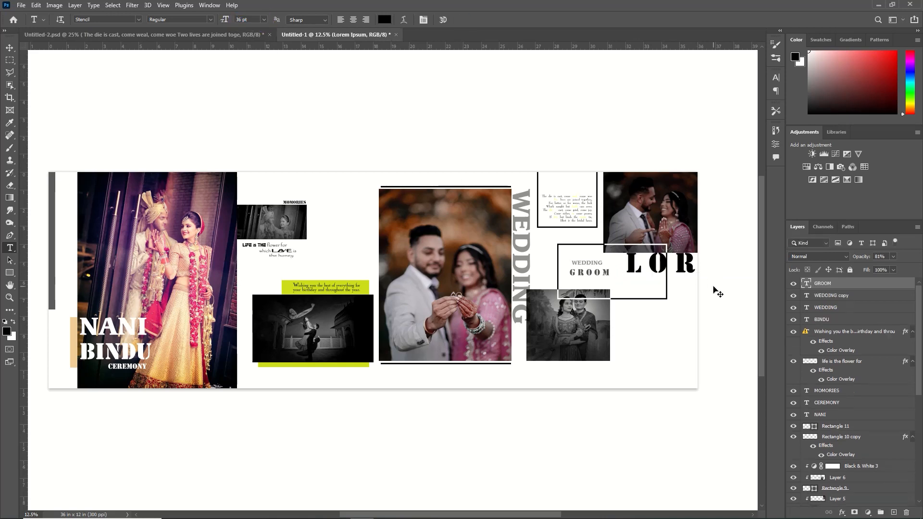
{"action": "key", "text": "ctrl+z"}
- Add the text 20 in Stencil at 125 pt beside GROOM inside the lower black frame
{"action": "left_click", "coordinate": [624, 273]}
{"action": "left_click_drag", "start_coordinate": [232, 23], "coordinate": [266, 37]}
{"action": "key", "text": "BackSpace"}
{"action": "type", "text": "20"}
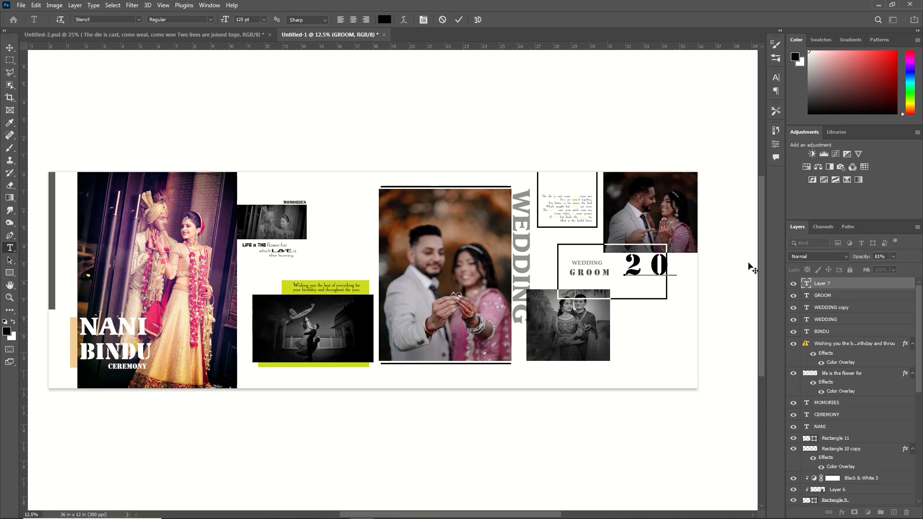
- Tighten the letter spacing of the 20 text inside the lower black frame to -40
{"action": "left_click", "coordinate": [668, 268]}
{"action": "left_click_drag", "start_coordinate": [668, 268], "coordinate": [619, 276]}
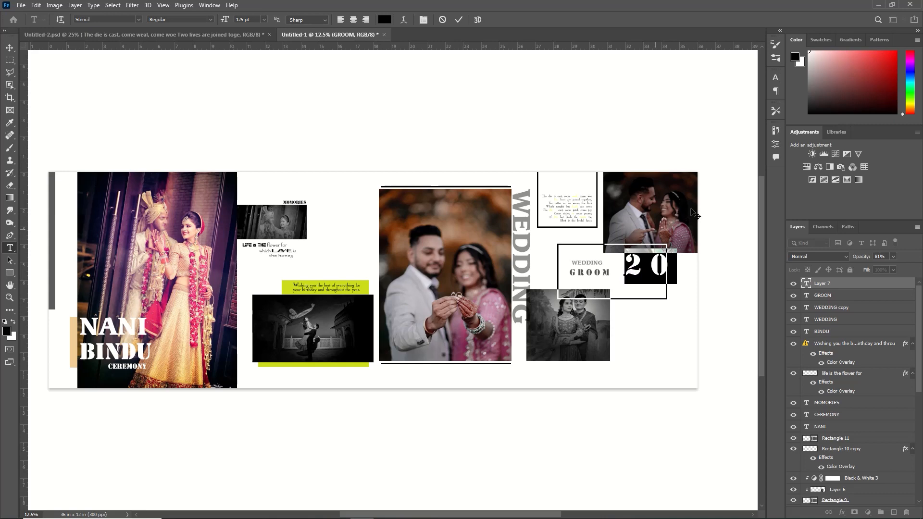
{"action": "left_click", "coordinate": [775, 78]}
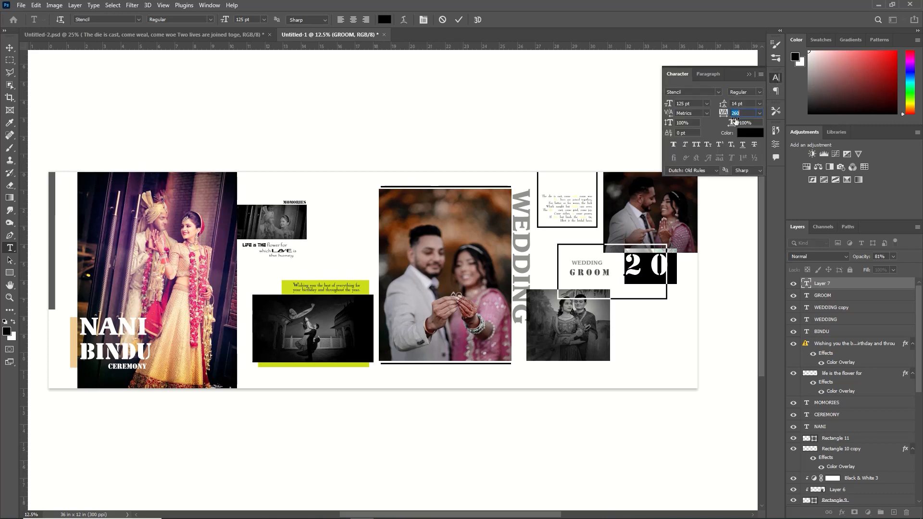
{"action": "left_click_drag", "start_coordinate": [728, 112], "coordinate": [722, 118]}
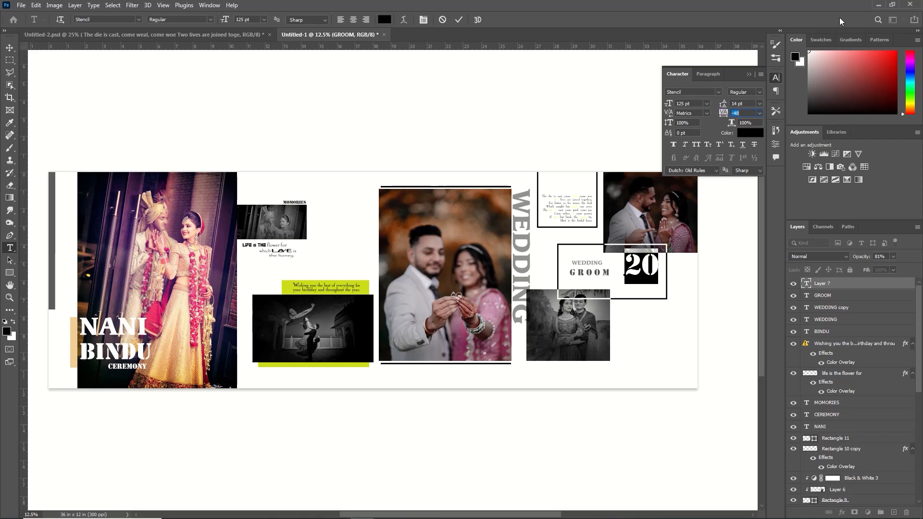
- Set the 20 text's font to Acanty Light Lys and move it beside GROOM, fully inside the lower black frame
{"action": "left_click", "coordinate": [137, 20]}
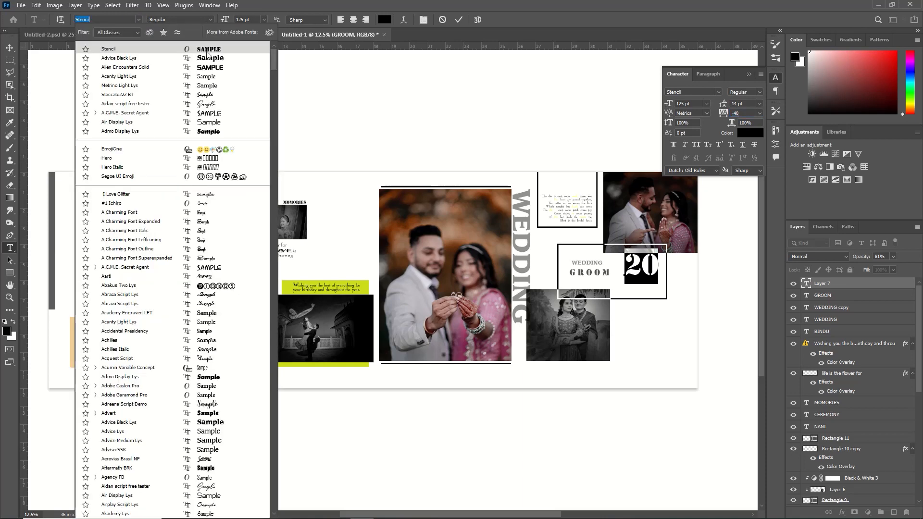
{"action": "left_click", "coordinate": [210, 76]}
{"action": "left_click", "coordinate": [460, 19]}
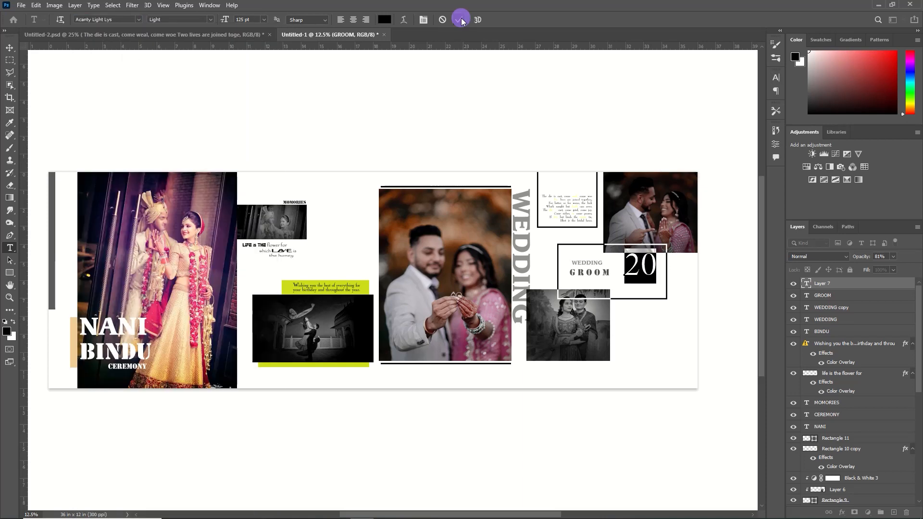
{"action": "key", "text": "v"}
{"action": "left_click_drag", "start_coordinate": [644, 264], "coordinate": [640, 273]}
- Rasterize the 20 text layer and delete a small rectangular piece from the right side of its zero
{"action": "right_click", "coordinate": [865, 288]}
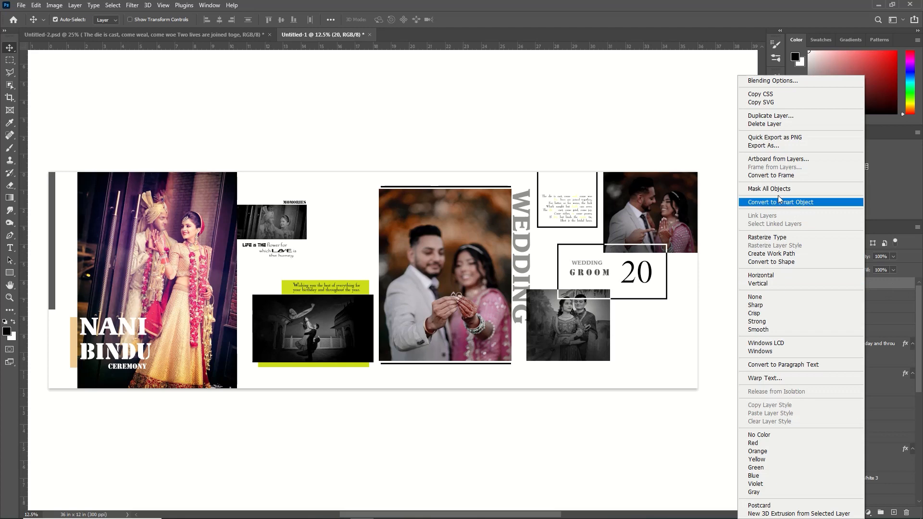
{"action": "left_click", "coordinate": [768, 237]}
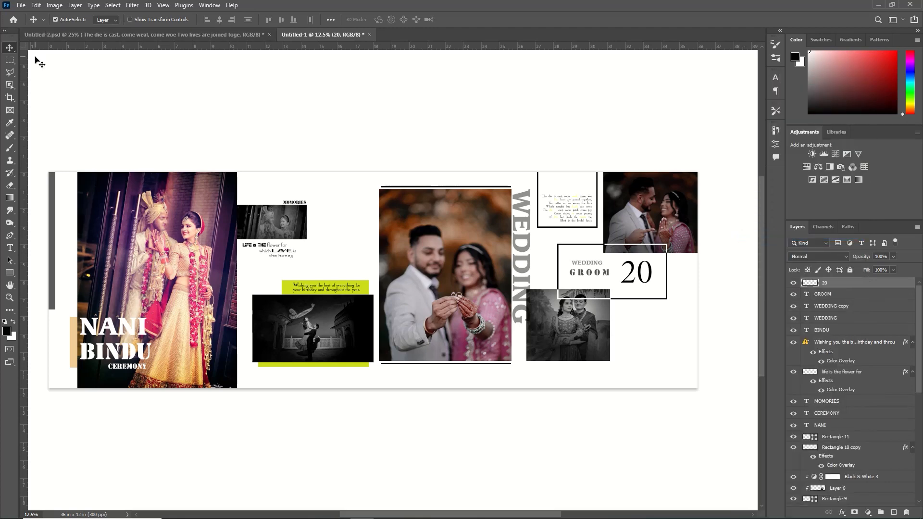
{"action": "left_click", "coordinate": [9, 60]}
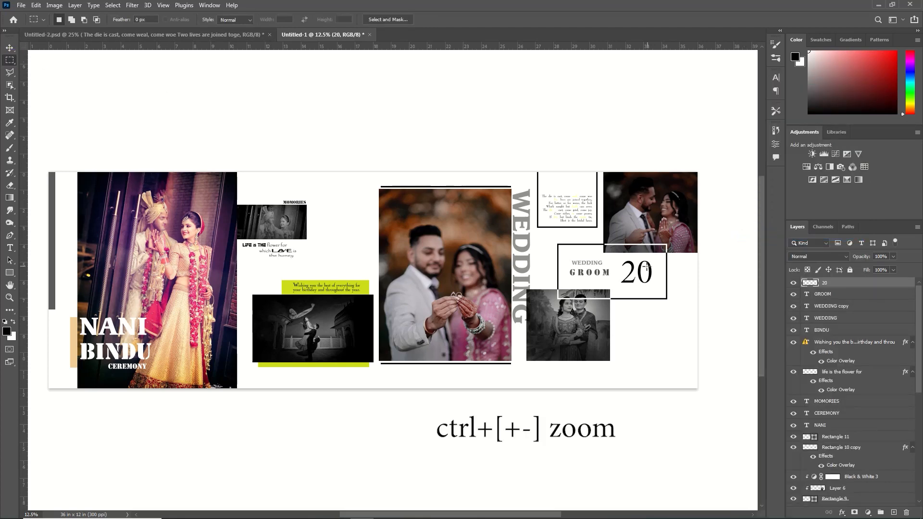
{"action": "key", "text": "ctrl+plus"}
{"action": "key", "text": "ctrl+plus"}
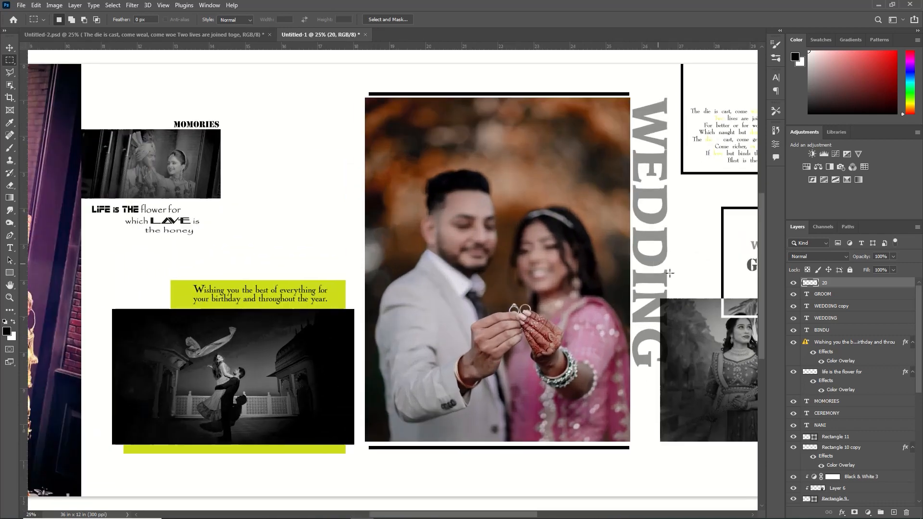
{"action": "left_click_drag", "start_coordinate": [648, 295], "coordinate": [186, 313]}
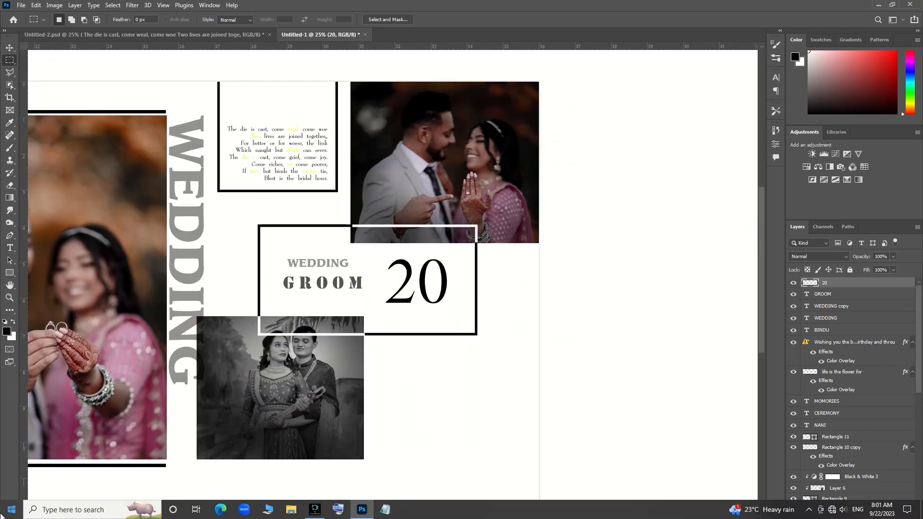
{"action": "mouse_move", "coordinate": [438, 273]}
{"action": "left_mouse_down"}
{"action": "mouse_move", "coordinate": [449, 271]}
{"action": "mouse_move", "coordinate": [461, 291]}
{"action": "left_mouse_up"}
{"action": "key", "text": "Delete"}
{"action": "key", "text": "ctrl+d"}
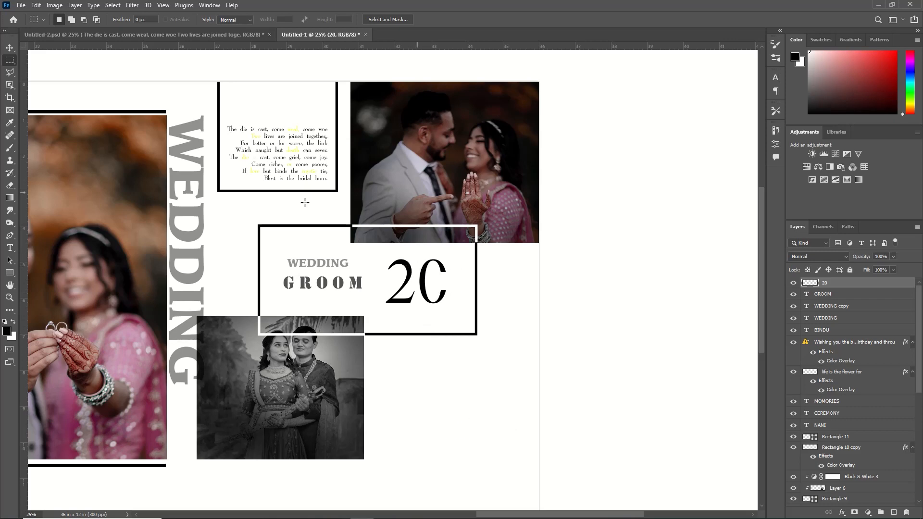
- Add the small black text 23 in Acanty Light Lys and fit it into the gap in the zero
{"action": "key", "text": "t"}
{"action": "left_click", "coordinate": [436, 282]}
{"action": "type", "text": "23"}
{"action": "left_click", "coordinate": [458, 19]}
{"action": "key", "text": "ctrl+t"}
{"action": "left_click_drag", "start_coordinate": [450, 285], "coordinate": [466, 290]}
{"action": "left_click", "coordinate": [475, 19]}
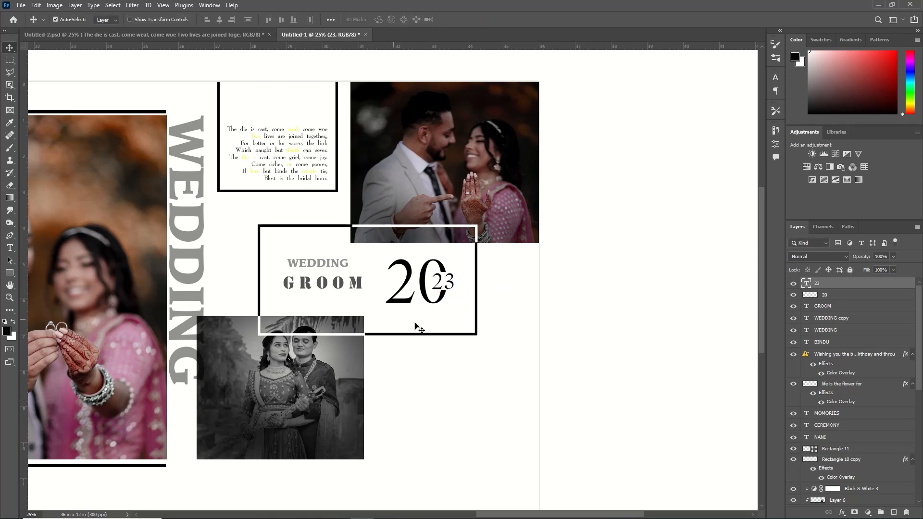
- Add the black text MARRAIGE CEREMONY in Acanty Light Lys at 28 pt to the right of the lower black-and-white couple photo
{"action": "scroll", "coordinate": [416, 325], "scroll_direction": "left", "scroll_amount": 5}
{"action": "key", "text": "ctrl+0"}
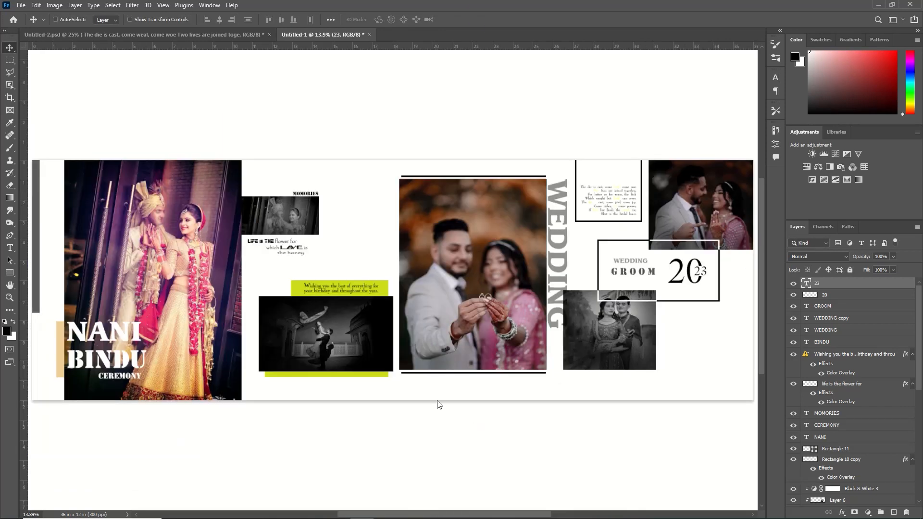
{"action": "key", "text": "t"}
{"action": "left_click", "coordinate": [658, 354]}
{"action": "type", "text": "MARRIGE CEREMONY"}
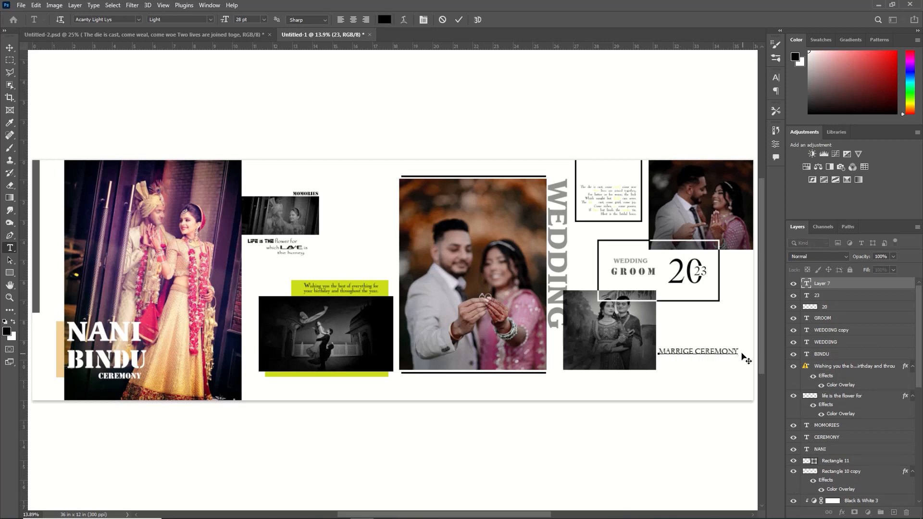
{"action": "left_click_drag", "start_coordinate": [744, 358], "coordinate": [749, 359]}
{"action": "left_click", "coordinate": [686, 351]}
{"action": "type", "text": "AIGE CEREMONY"}
{"action": "key", "text": "ctrl+a"}
- Widen the MARRAIGE CEREMONY text's letter spacing to 140
{"action": "left_click", "coordinate": [775, 78]}
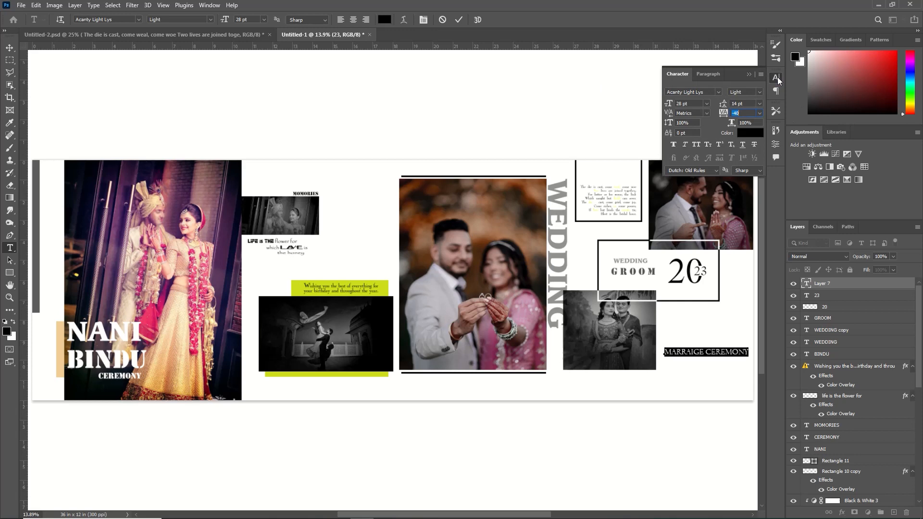
{"action": "left_click_drag", "start_coordinate": [725, 117], "coordinate": [734, 116]}
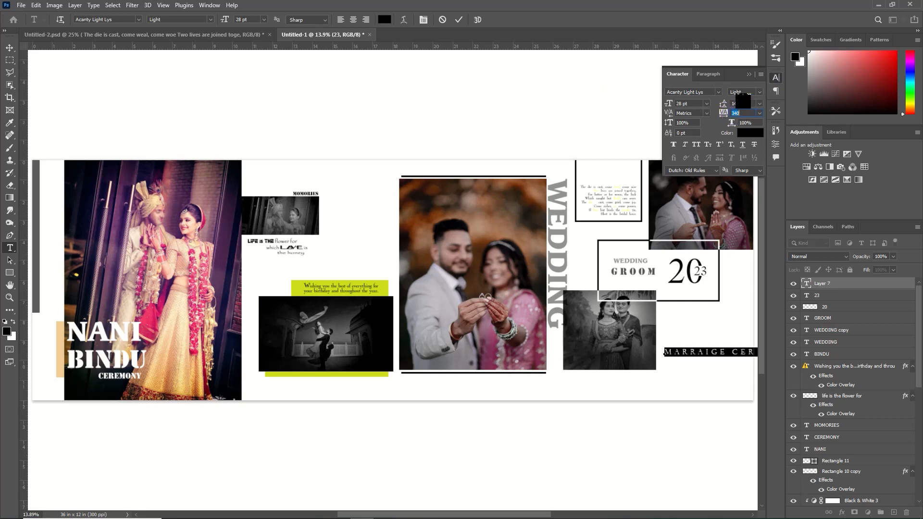
{"action": "left_click", "coordinate": [748, 75]}
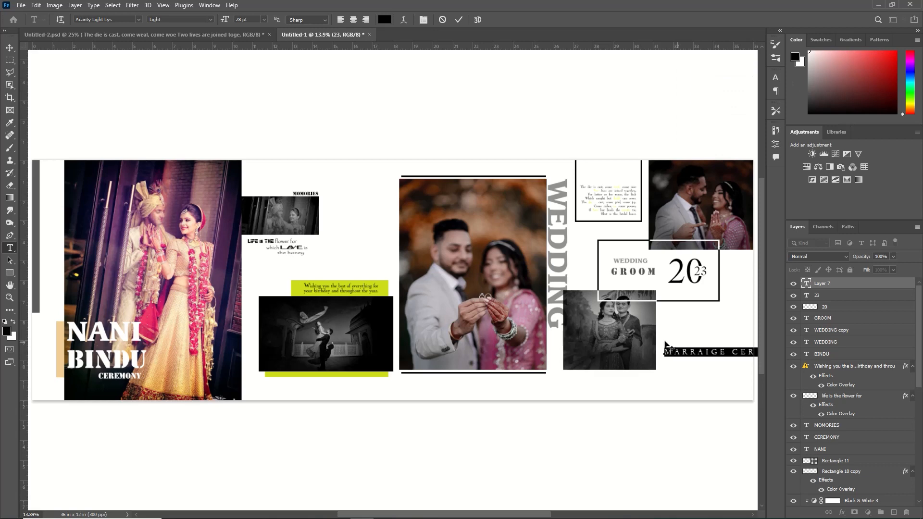
{"action": "left_click", "coordinate": [458, 20]}
- Scale down the MARRAIGE CEREMONY text and fit it between the lower black-and-white photo and the spread's right edge
{"action": "key", "text": "ctrl+t"}
{"action": "left_click_drag", "start_coordinate": [671, 352], "coordinate": [590, 350]}
{"action": "left_click_drag", "start_coordinate": [578, 342], "coordinate": [658, 357]}
{"action": "key", "text": "ctrl+z"}
{"action": "key", "text": "Return"}
{"action": "key", "text": "shift+Up"}
{"action": "key", "text": "shift+Up"}
{"action": "key", "text": "shift+Up"}
{"action": "key", "text": "shift+Up"}
{"action": "key", "text": "shift+Up"}
{"action": "key", "text": "shift+Up"}
{"action": "key", "text": "shift+Up"}
{"action": "key", "text": "shift+Up"}
{"action": "key", "text": "shift+Up"}
{"action": "key", "text": "shift+Up"}
{"action": "key", "text": "shift+Up"}
{"action": "key", "text": "shift+Up"}
{"action": "key", "text": "shift+Up"}
{"action": "key", "text": "shift+Up"}
{"action": "key", "text": "shift+Up"}
{"action": "key", "text": "shift+Up"}
{"action": "key", "text": "shift+Up"}
{"action": "key", "text": "shift+Up"}
{"action": "key", "text": "shift+Left"}
{"action": "key", "text": "shift+Left"}
{"action": "key", "text": "shift+Left"}
{"action": "key", "text": "shift+Left"}
- Move the vertical grey bar at the spread's left edge fully onto the page, flush with the top corner
{"action": "left_click", "coordinate": [35, 239]}
{"action": "key", "text": "ctrl+t"}
{"action": "mouse_move", "coordinate": [35, 239]}
{"action": "left_mouse_down"}
{"action": "mouse_move", "coordinate": [40, 253]}
{"action": "mouse_move", "coordinate": [38, 244]}
{"action": "left_mouse_up"}
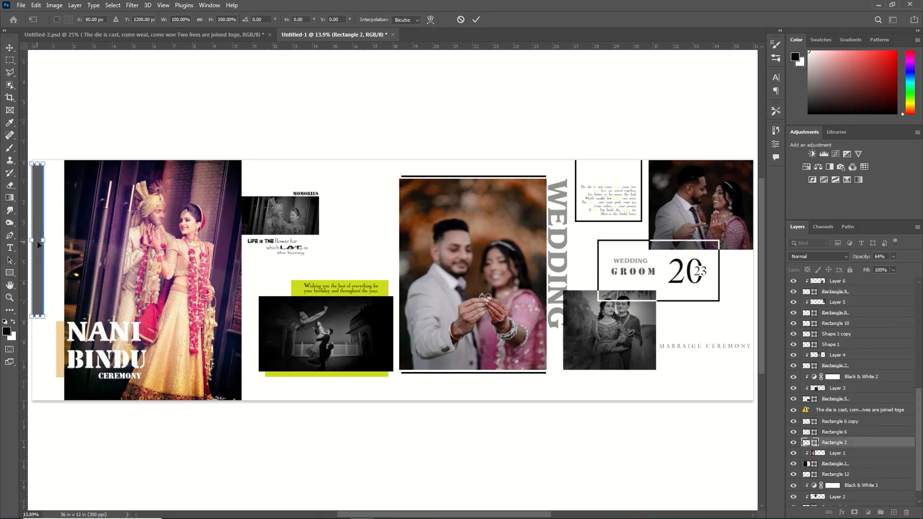
{"action": "left_click", "coordinate": [476, 20]}
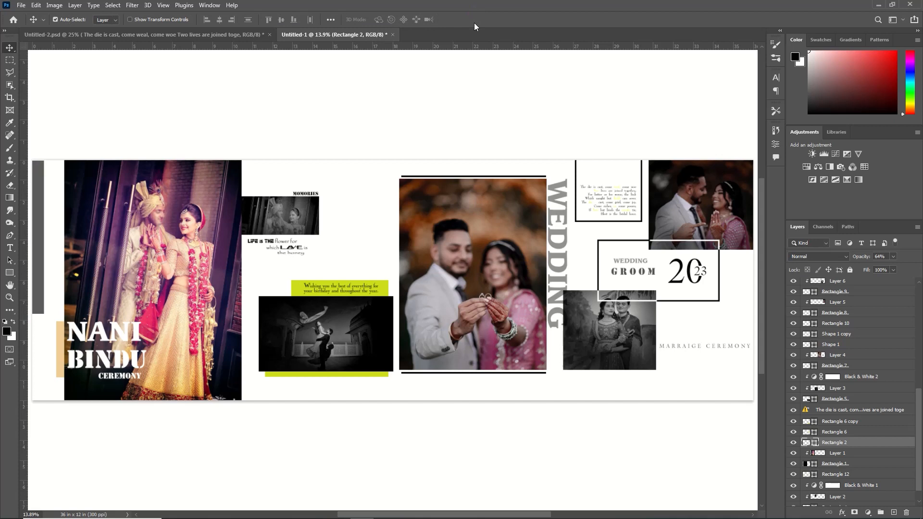
- Draw a horizontal band about 27.46 × 3.05 in across the spread and place its layer directly above the Background
{"action": "left_click", "coordinate": [10, 272]}
{"action": "left_click", "coordinate": [72, 273]}
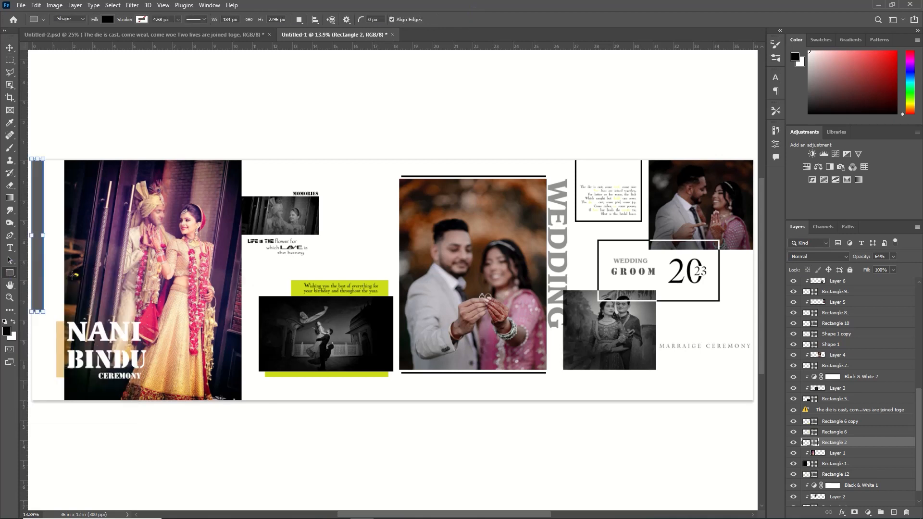
{"action": "left_click_drag", "start_coordinate": [201, 250], "coordinate": [752, 311]}
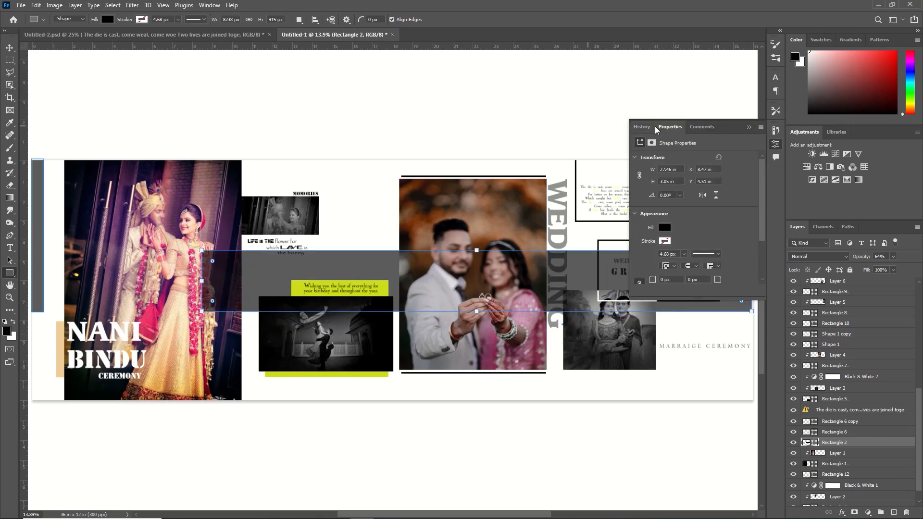
{"action": "left_click", "coordinate": [747, 127]}
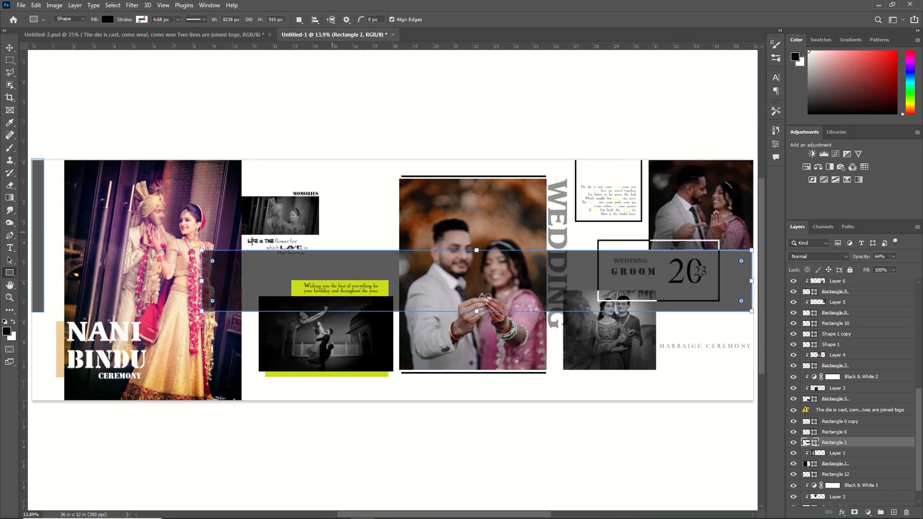
{"action": "left_click_drag", "start_coordinate": [863, 444], "coordinate": [869, 495]}
- Rotate the band to about 32.4° so it crosses the spread diagonally behind the photos, and lower its opacity to 50%
{"action": "key", "text": "ctrl+t"}
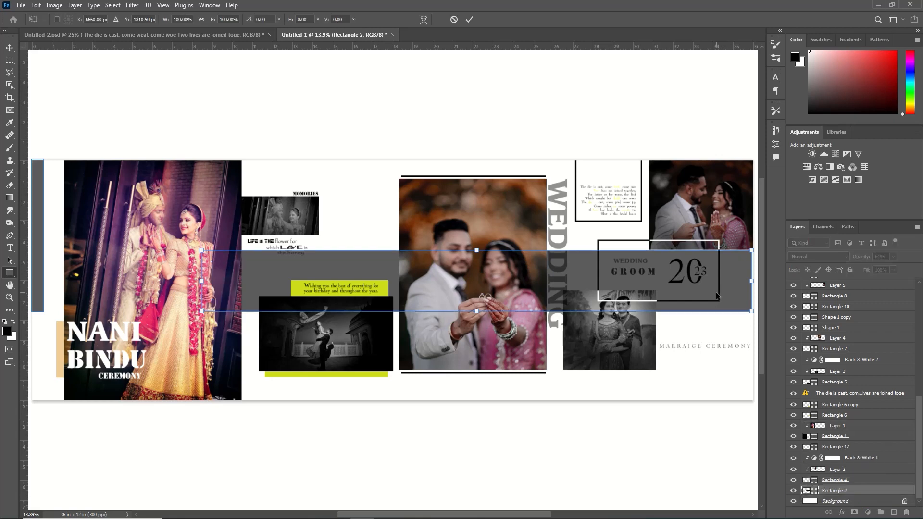
{"action": "left_click_drag", "start_coordinate": [191, 232], "coordinate": [319, 159]}
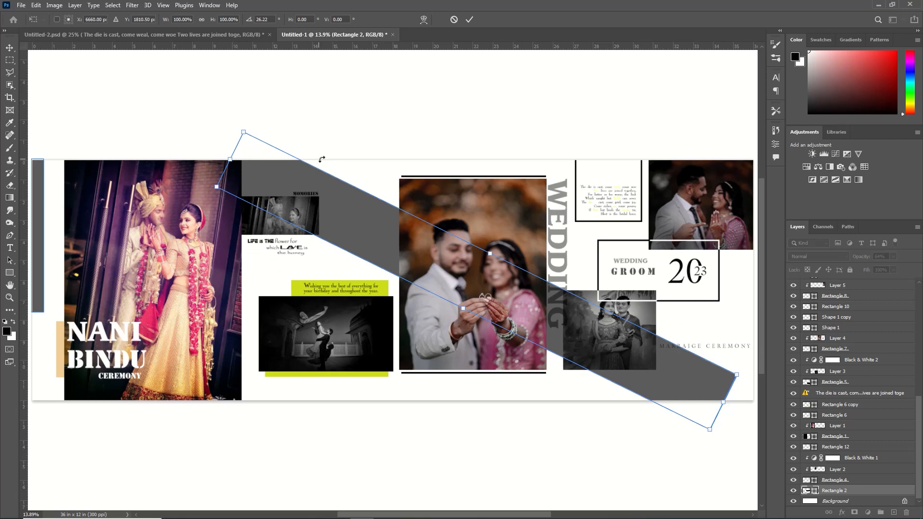
{"action": "left_click_drag", "start_coordinate": [254, 104], "coordinate": [277, 100]}
{"action": "left_click_drag", "start_coordinate": [398, 250], "coordinate": [362, 256]}
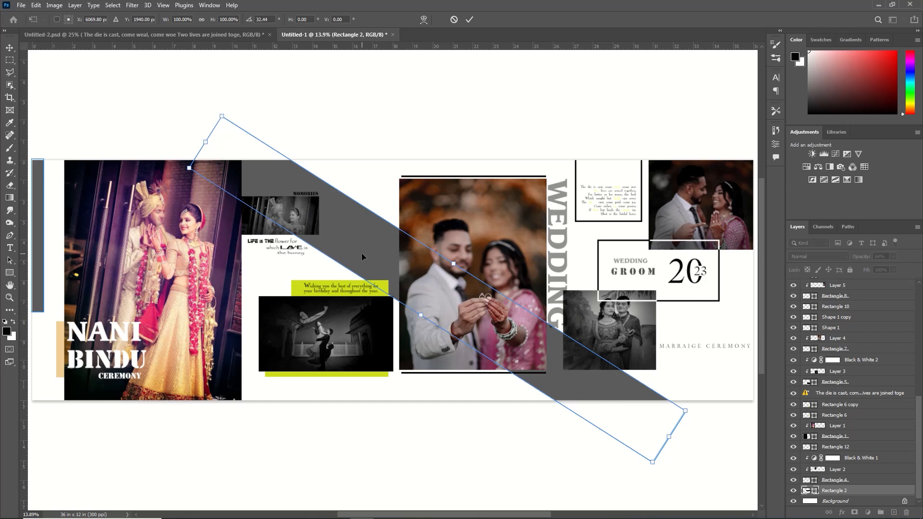
{"action": "left_click", "coordinate": [469, 19]}
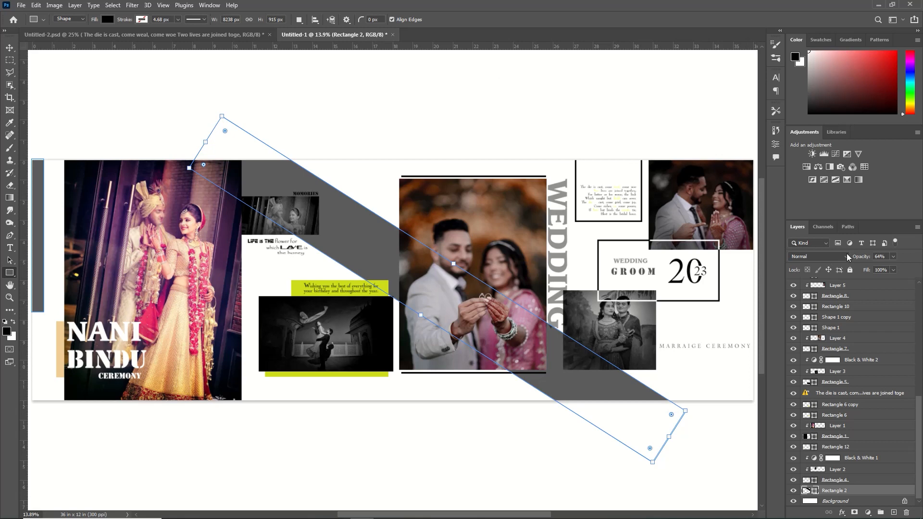
{"action": "left_click_drag", "start_coordinate": [847, 257], "coordinate": [850, 260]}
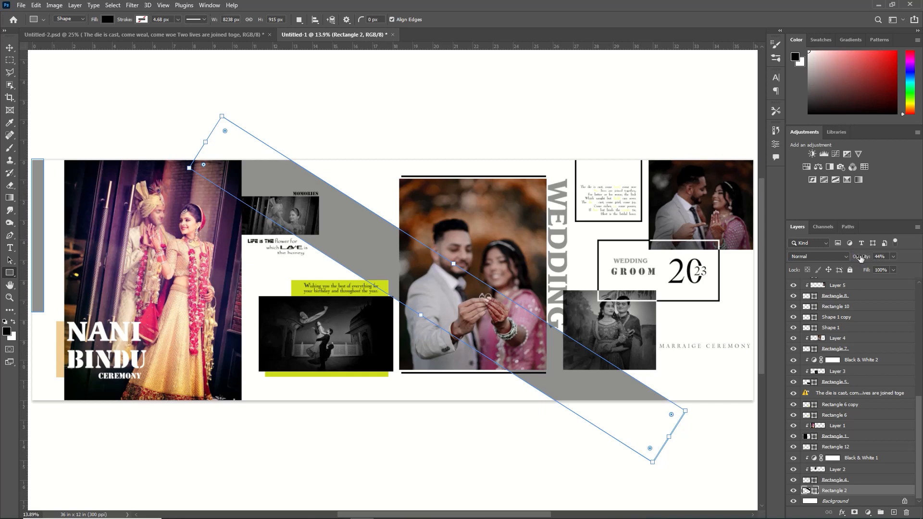
{"action": "left_click_drag", "start_coordinate": [861, 261], "coordinate": [864, 259]}
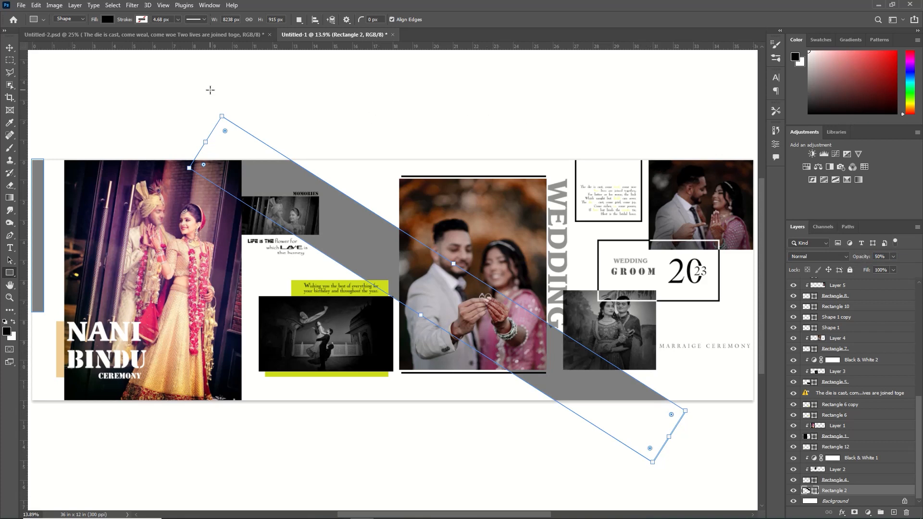
- Duplicate the diagonal band and flip the copy horizontally so the two bands cross behind the photos
{"action": "key", "text": "v"}
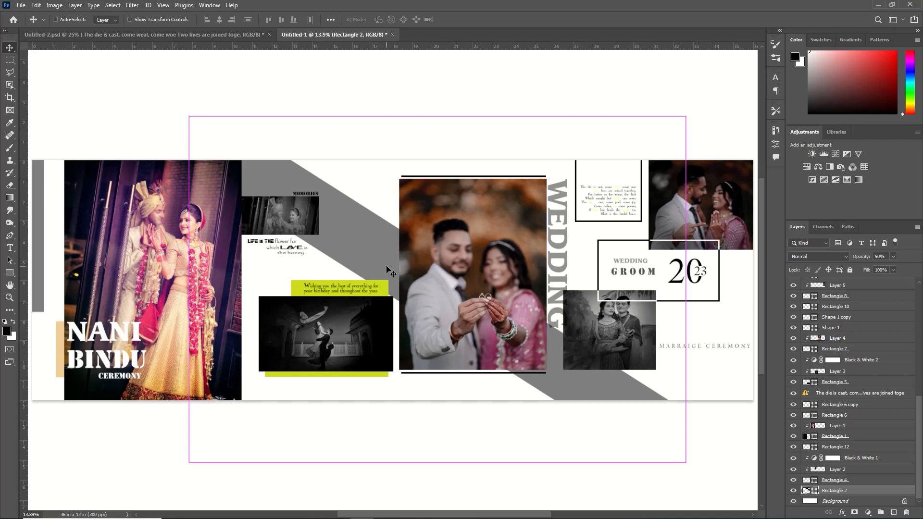
{"action": "key", "text": "ctrl+j"}
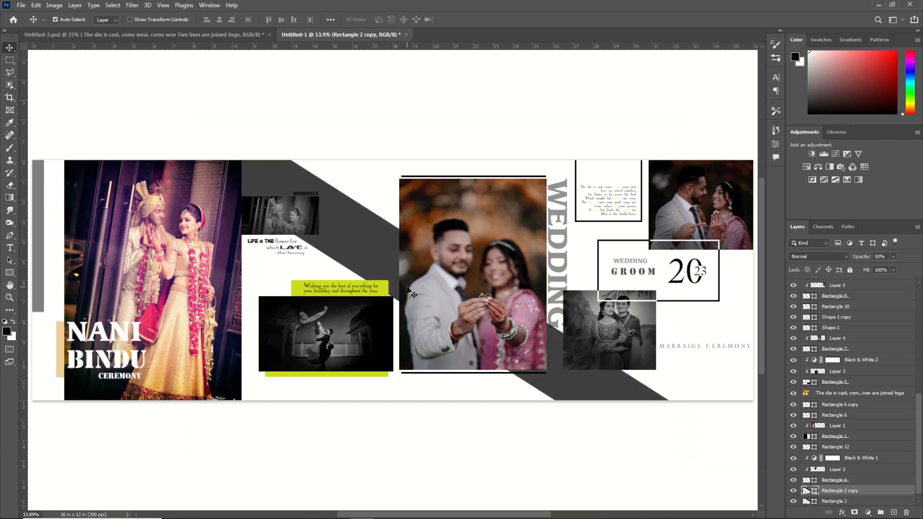
{"action": "key", "text": "ctrl+t"}
{"action": "right_click", "coordinate": [371, 258]}
{"action": "left_click", "coordinate": [399, 446]}
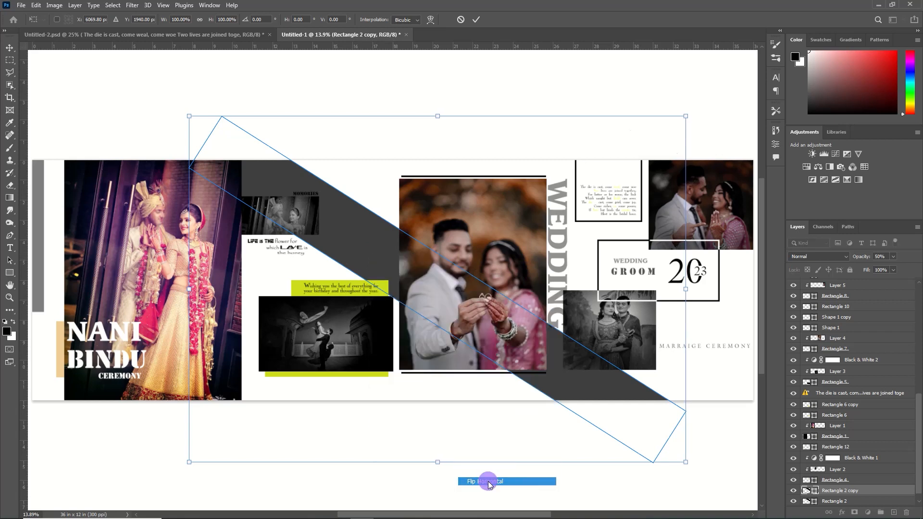
{"action": "left_click", "coordinate": [476, 21]}
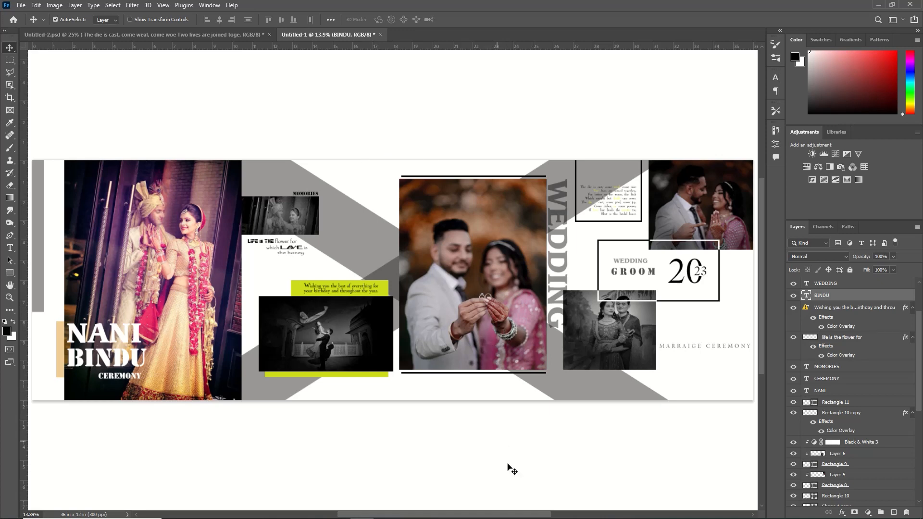
- Examine the finished spread up close from end to end, then in full
{"action": "left_click_drag", "start_coordinate": [522, 513], "coordinate": [293, 505]}
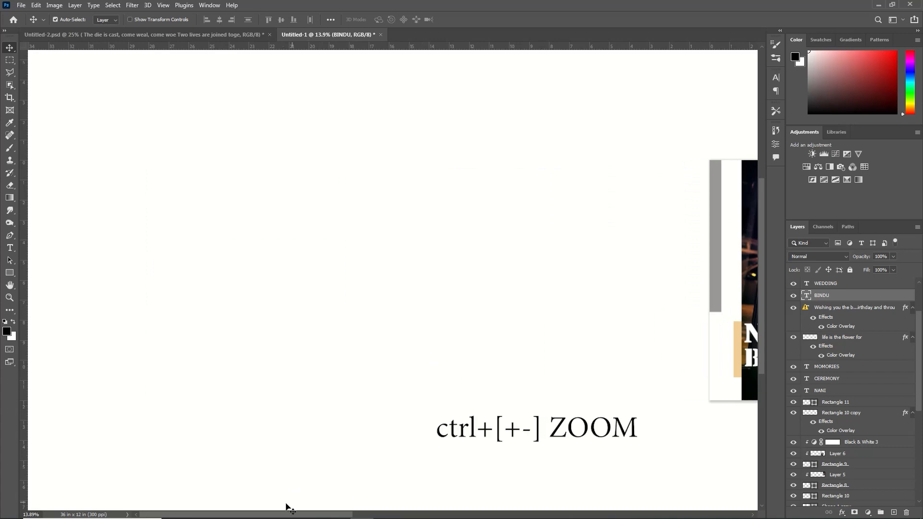
{"action": "key", "text": "ctrl+plus"}
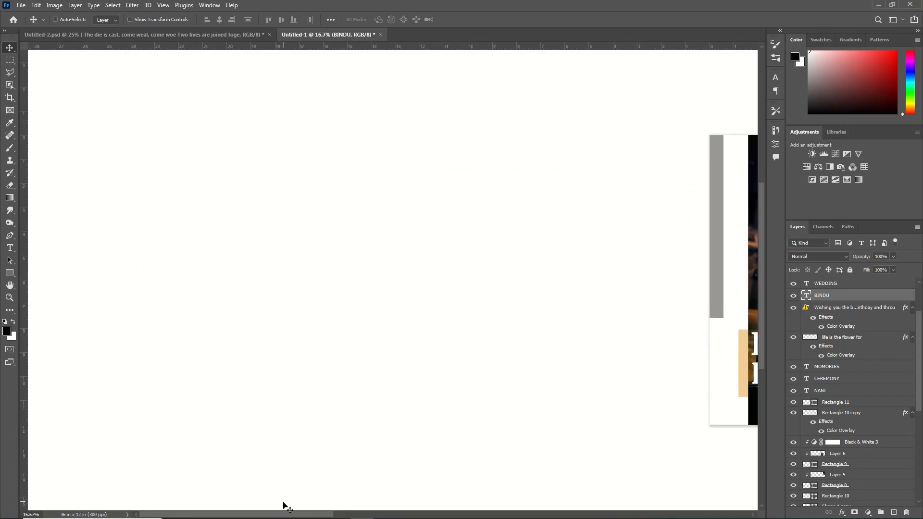
{"action": "key", "text": "ctrl+plus"}
{"action": "left_click_drag", "start_coordinate": [216, 512], "coordinate": [364, 515]}
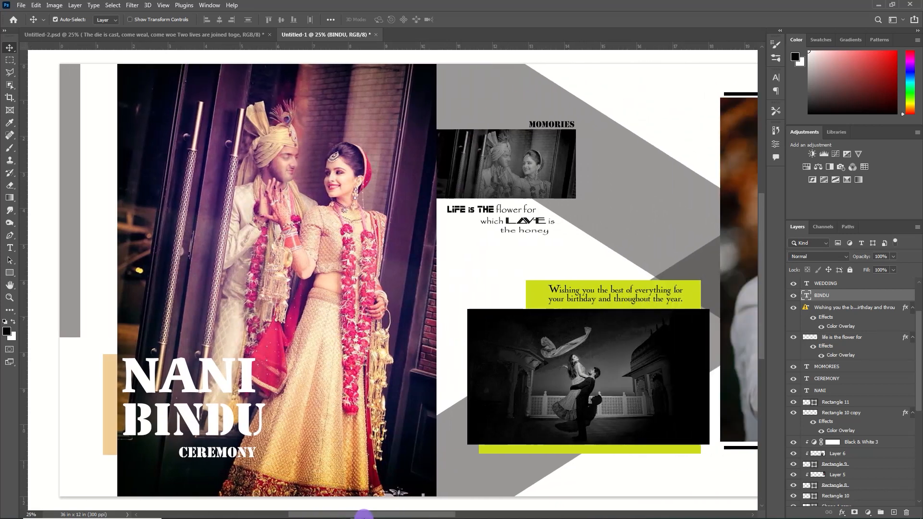
{"action": "left_click_drag", "start_coordinate": [367, 514], "coordinate": [512, 514]}
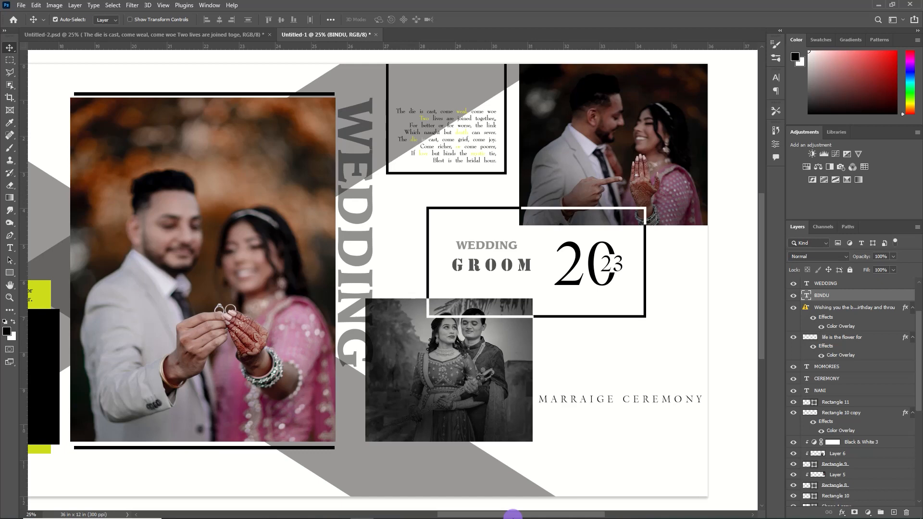
{"action": "left_click_drag", "start_coordinate": [512, 515], "coordinate": [475, 514]}
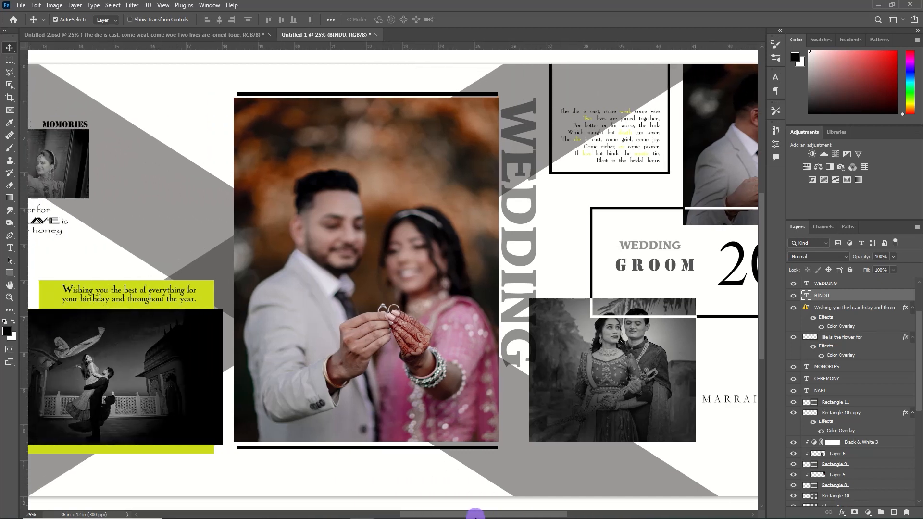
{"action": "left_click_drag", "start_coordinate": [474, 514], "coordinate": [370, 503]}
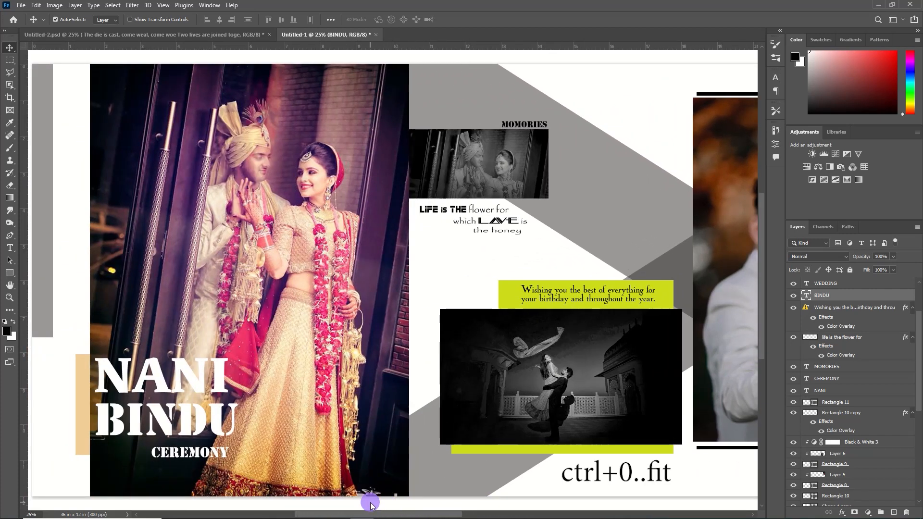
{"action": "key", "text": "ctrl+0"}
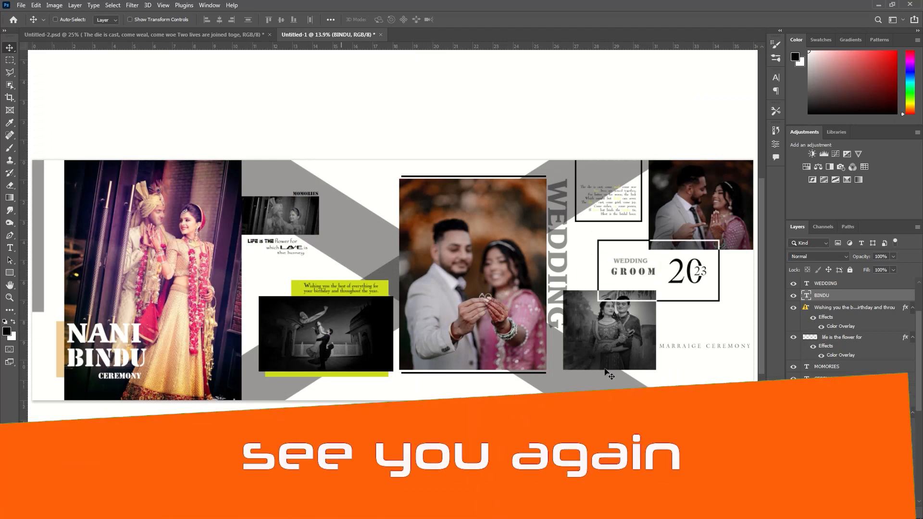